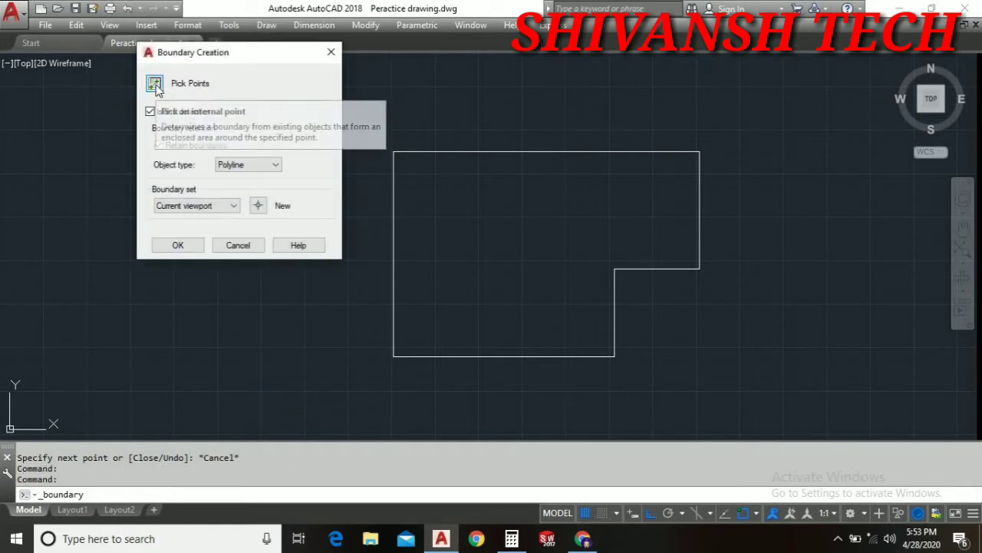
# - Create a polyline boundary from a point inside the closed L-shaped outline
pyautogui.click(156, 84)
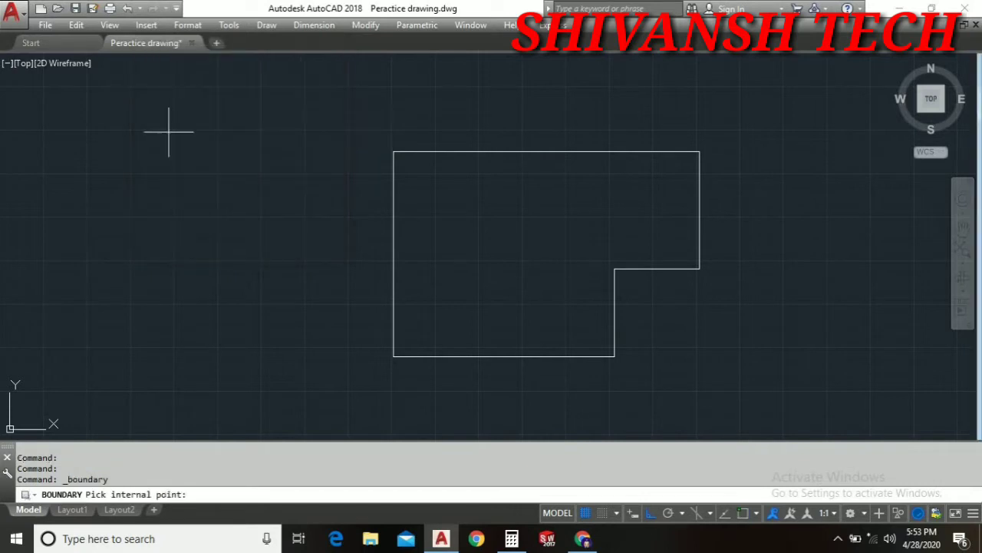
pyautogui.click(525, 235)
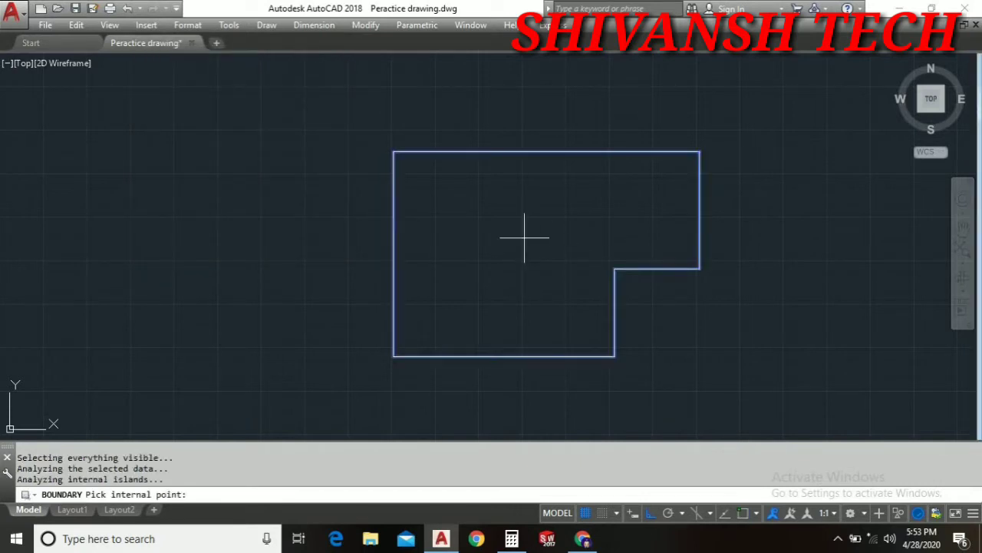
pyautogui.press('Return')
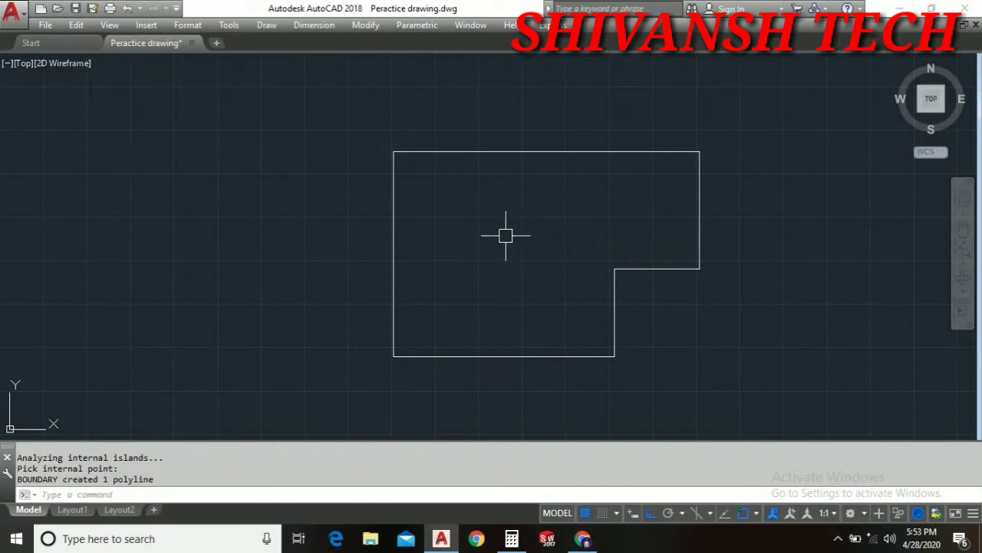
# - Move the new boundary polyline horizontally off the original L-shaped outline into the empty space on its left
pyautogui.click(554, 183)
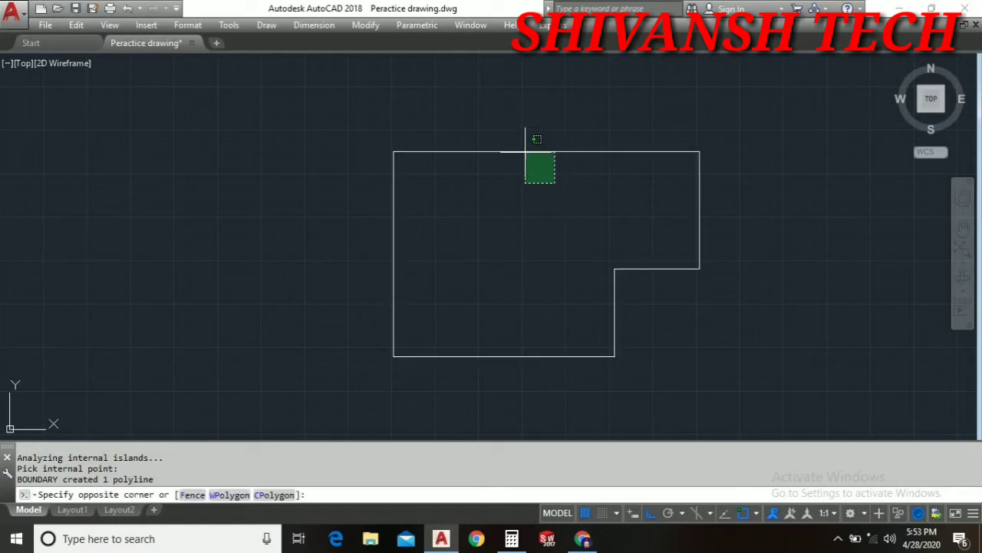
pyautogui.click(438, 144)
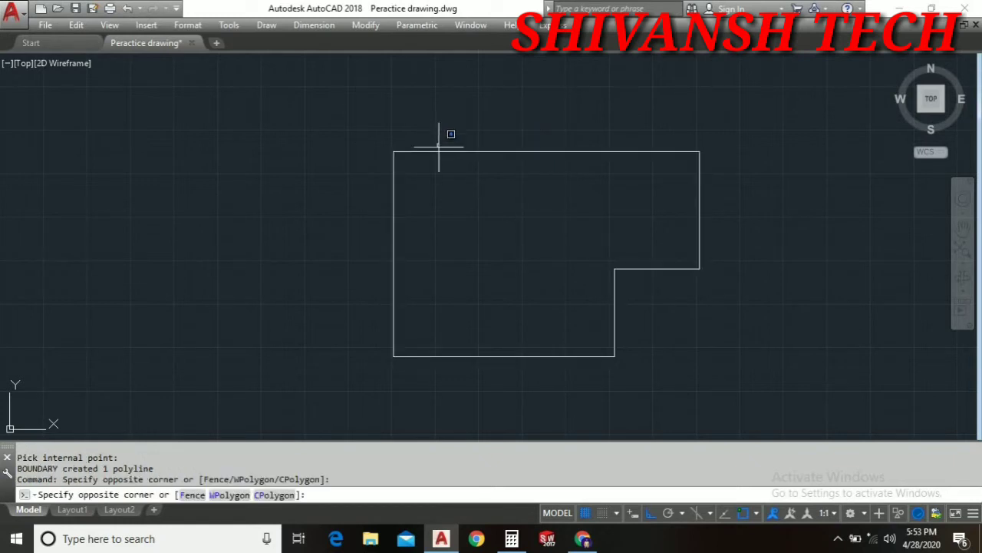
pyautogui.click(433, 143)
pyautogui.click(438, 152)
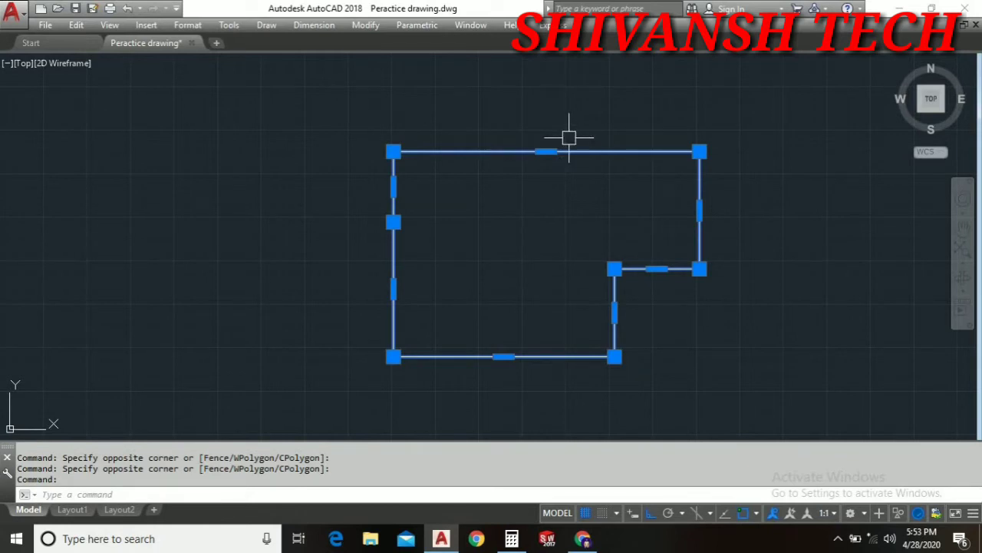
pyautogui.write('M')
pyautogui.press('Return')
pyautogui.click(516, 225)
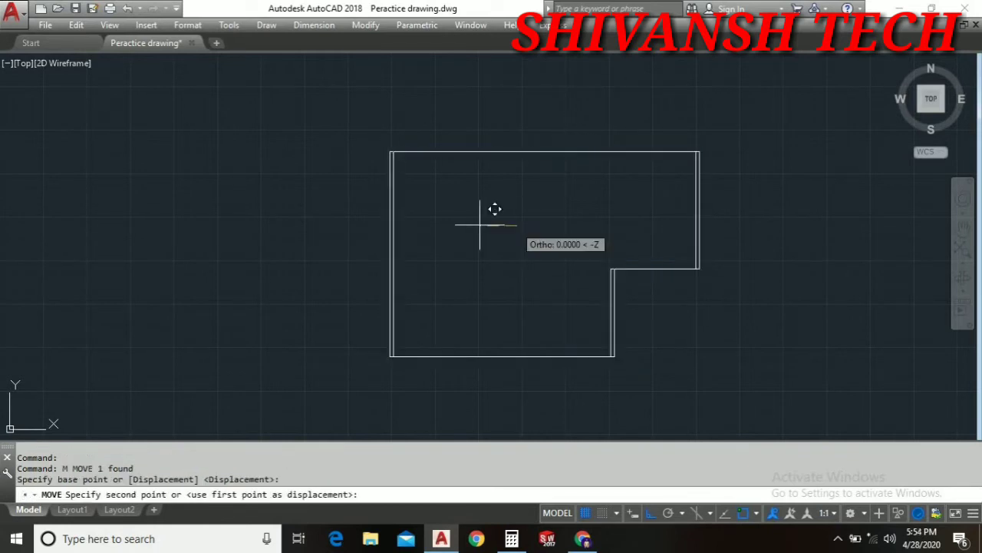
pyautogui.click(167, 216)
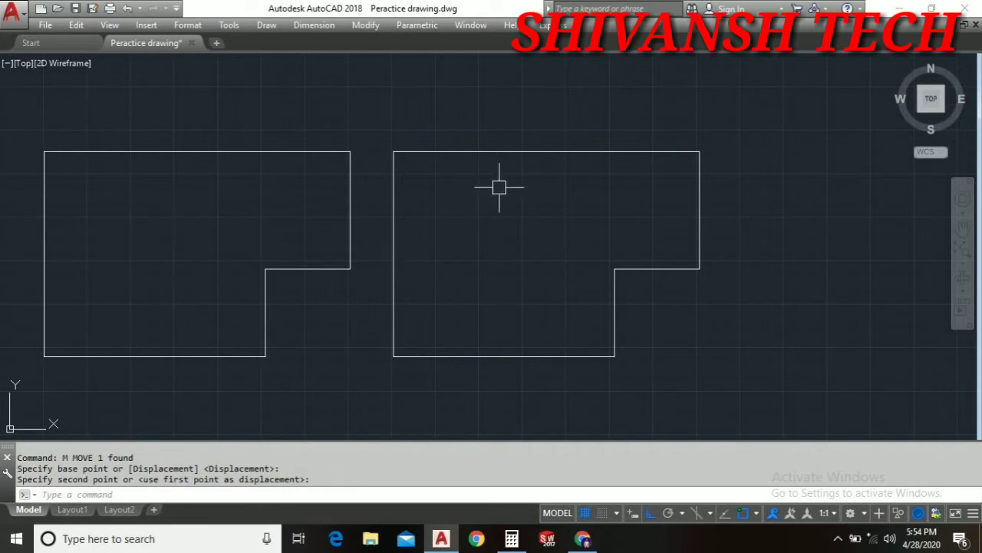
# - Draw a closed triangle with the Line command in the empty area right of the L-shaped outlines, with ortho mode off
pyautogui.moveTo(573, 213); pyautogui.dragTo(623, 204, button='middle')
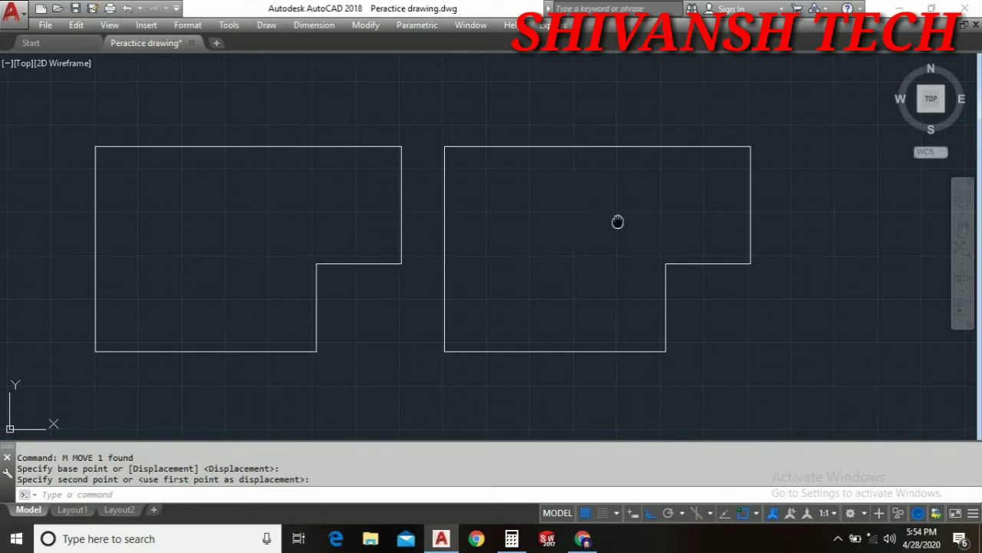
pyautogui.moveTo(618, 222); pyautogui.dragTo(402, 198, button='middle')
pyautogui.moveTo(602, 213); pyautogui.dragTo(429, 215, button='middle')
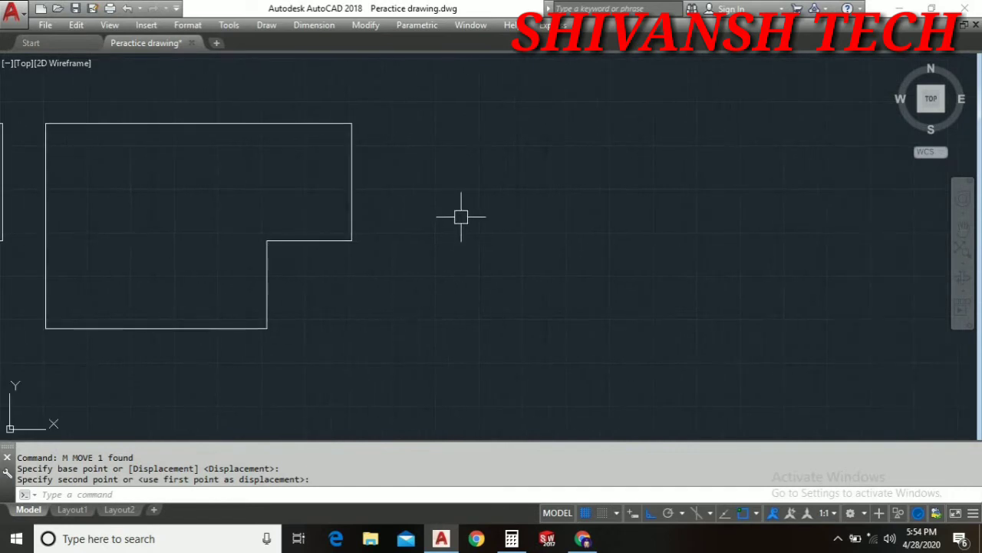
pyautogui.press('Return')
pyautogui.write('l')
pyautogui.press('Return')
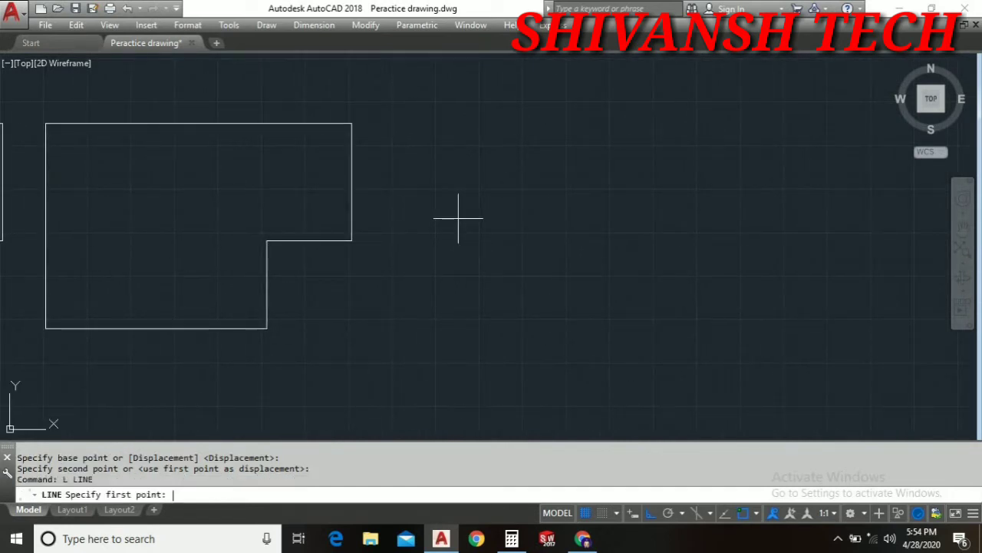
pyautogui.click(614, 197)
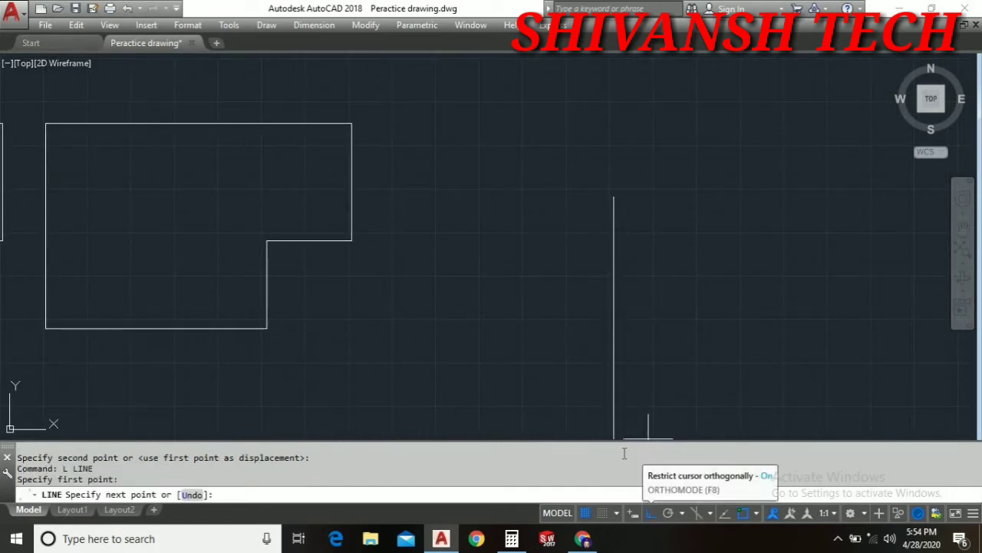
pyautogui.click(650, 512)
pyautogui.click(540, 360)
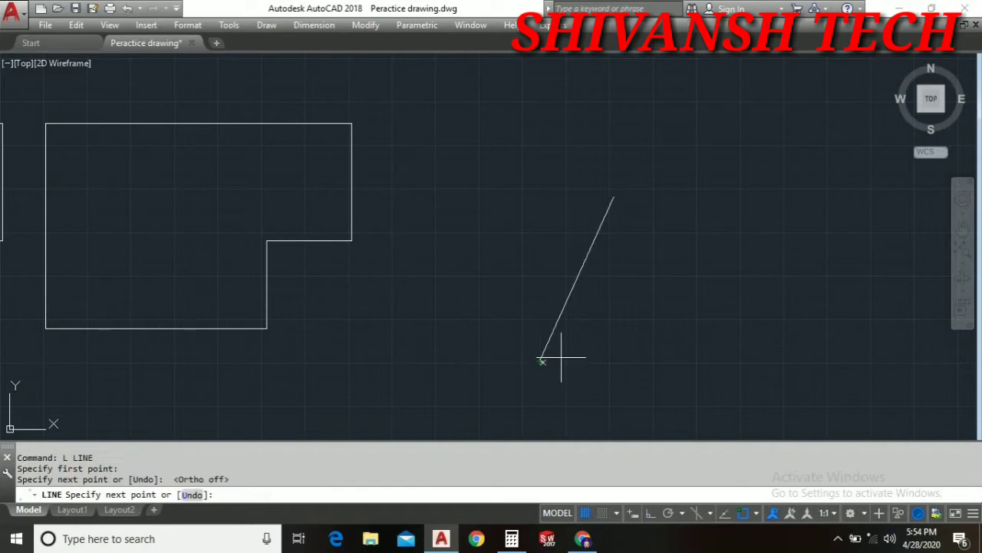
pyautogui.click(731, 364)
pyautogui.click(614, 197)
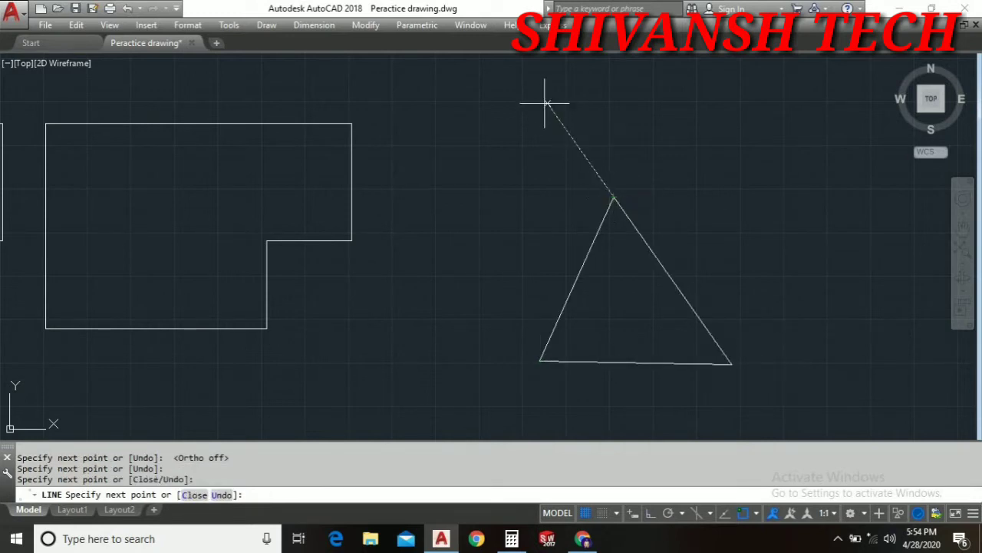
# - Continue the line from the triangle's apex into an unclosed three-segment shape above it and end the line
pyautogui.click(546, 100)
pyautogui.click(726, 93)
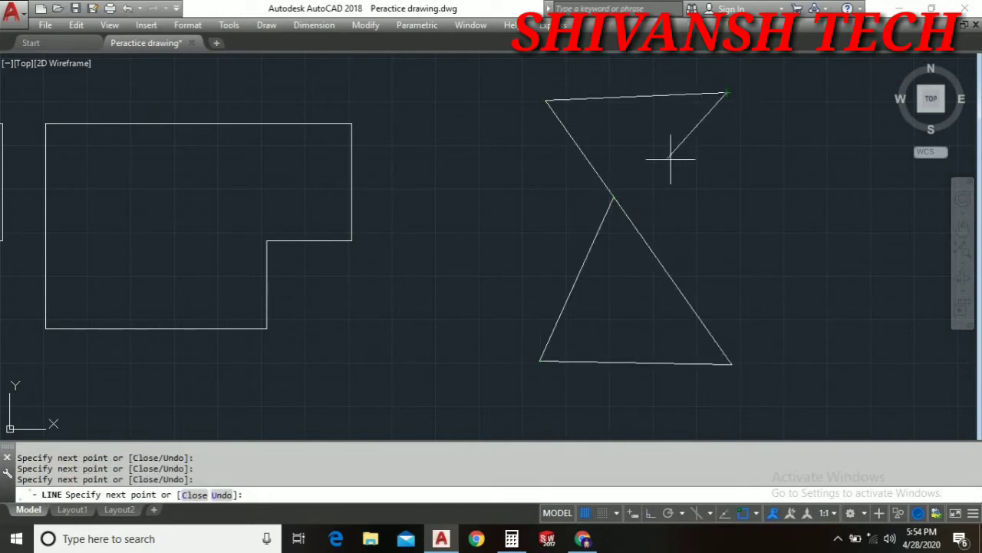
pyautogui.rightClick(667, 163)
pyautogui.click(703, 172)
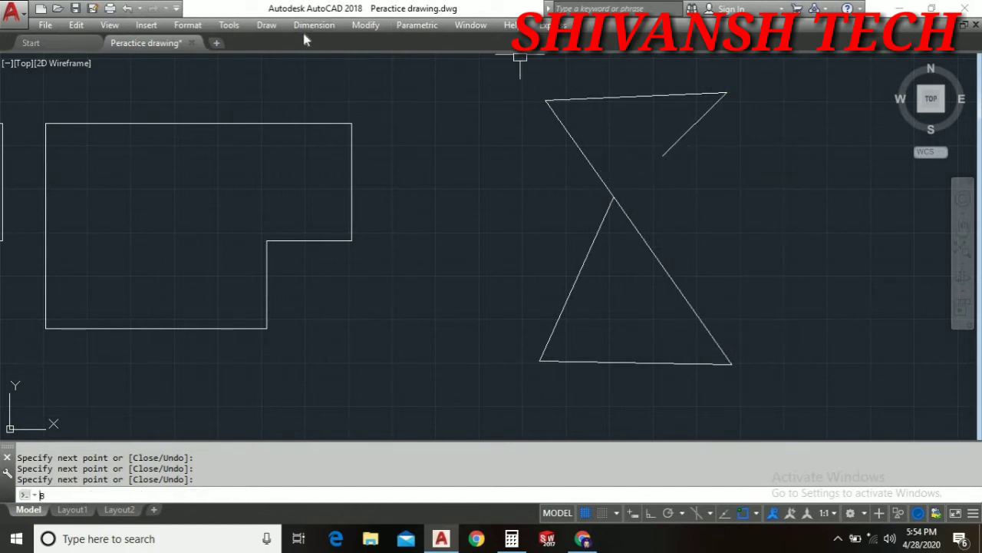
# - Try a boundary inside the open upper shape, and create a polyline boundary from inside the closed lower triangle
pyautogui.write('BO')
pyautogui.press('Return')
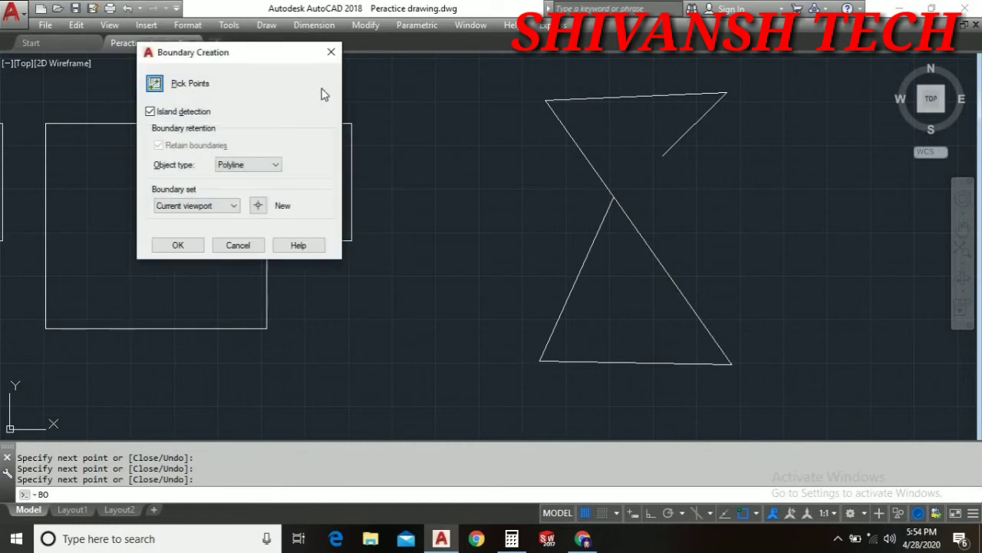
pyautogui.click(156, 83)
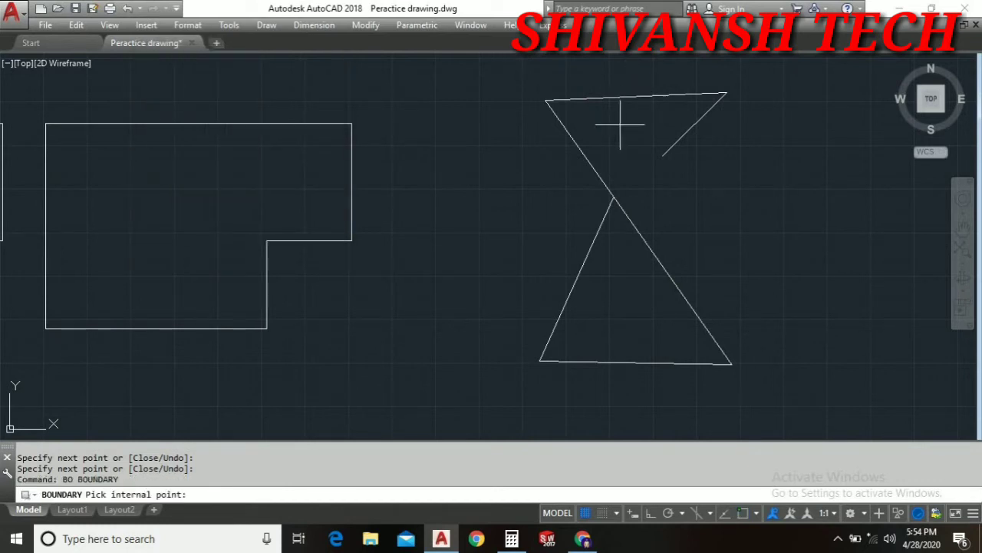
pyautogui.click(620, 124)
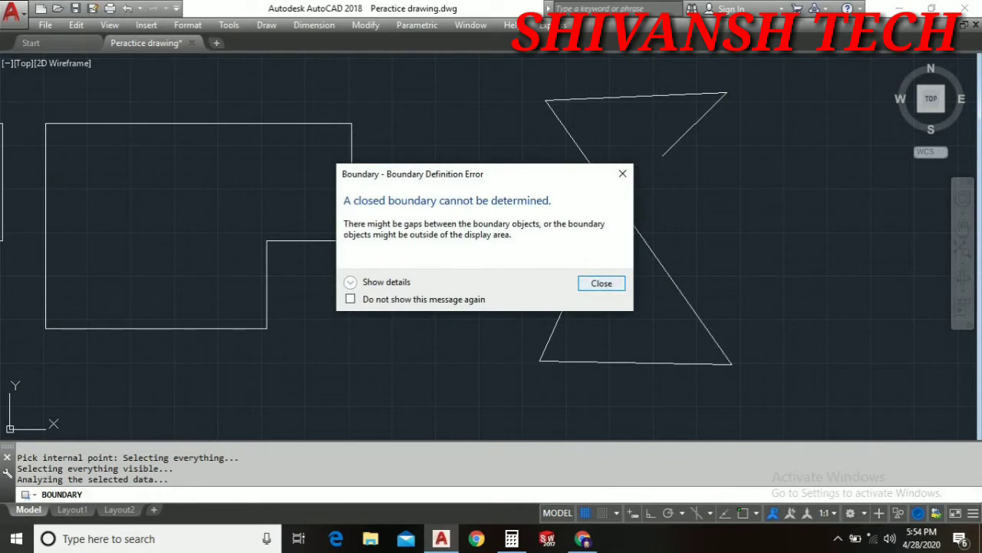
pyautogui.click(602, 283)
pyautogui.click(618, 284)
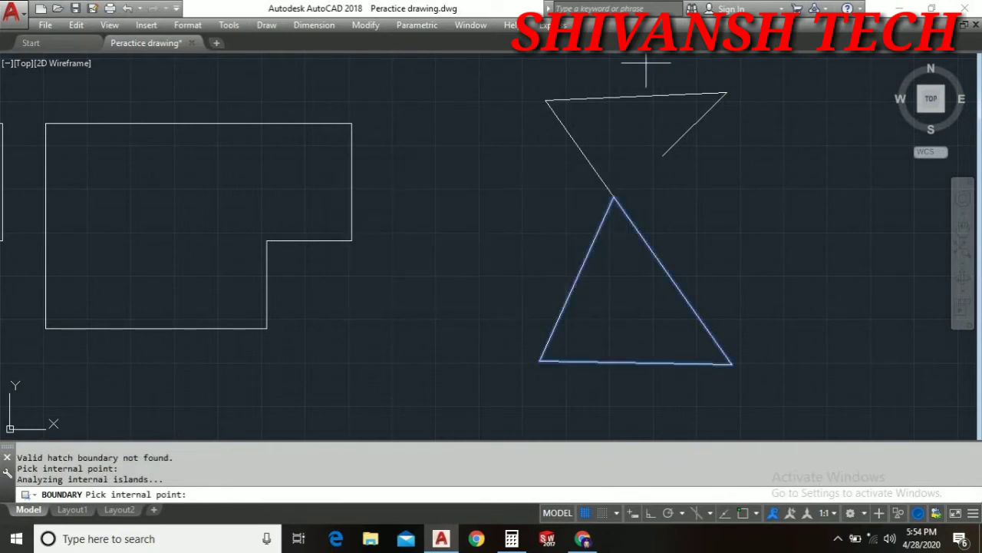
pyautogui.click(622, 296)
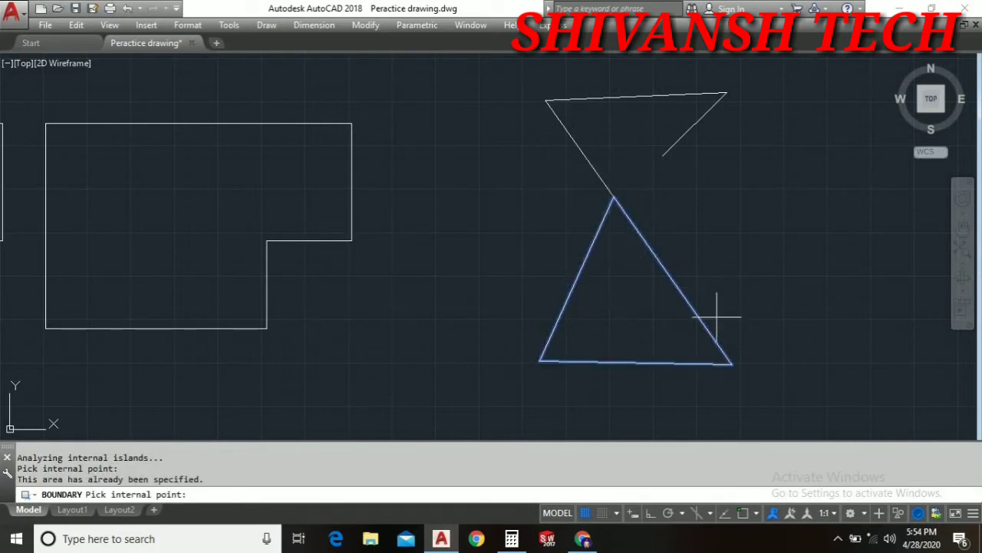
pyautogui.press('Return')
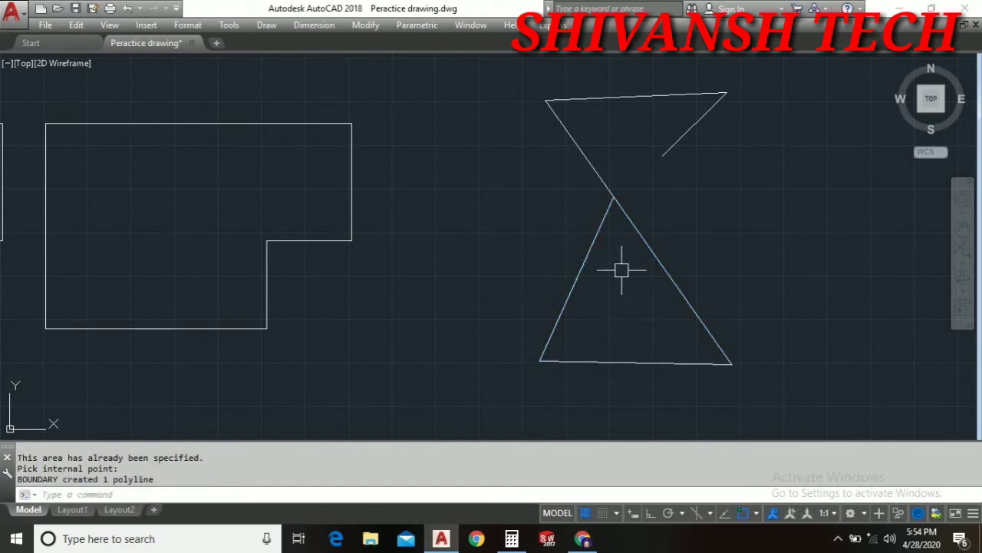
# - Move the triangular boundary polyline off the original lines to the empty space at their lower left
pyautogui.write('m')
pyautogui.press('Return')
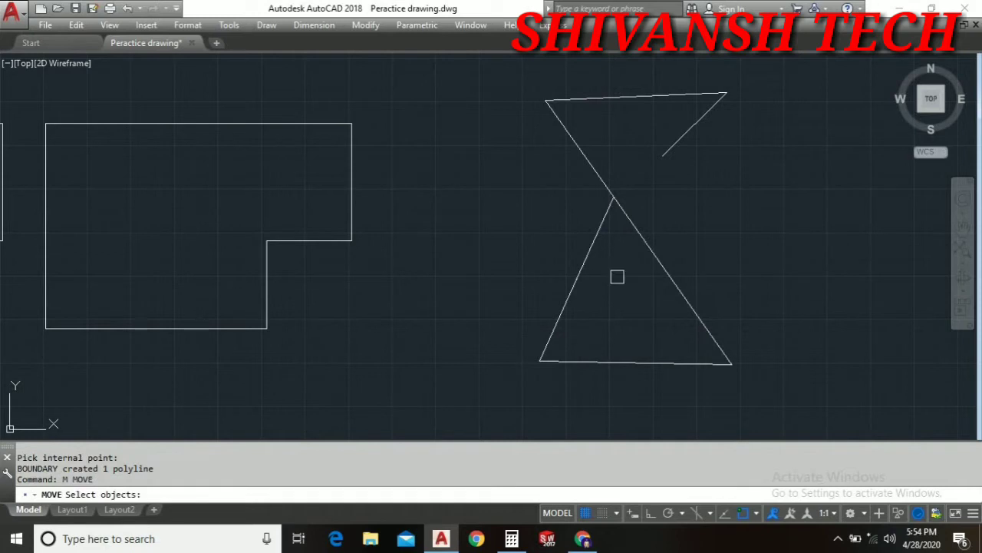
pyautogui.click(585, 261)
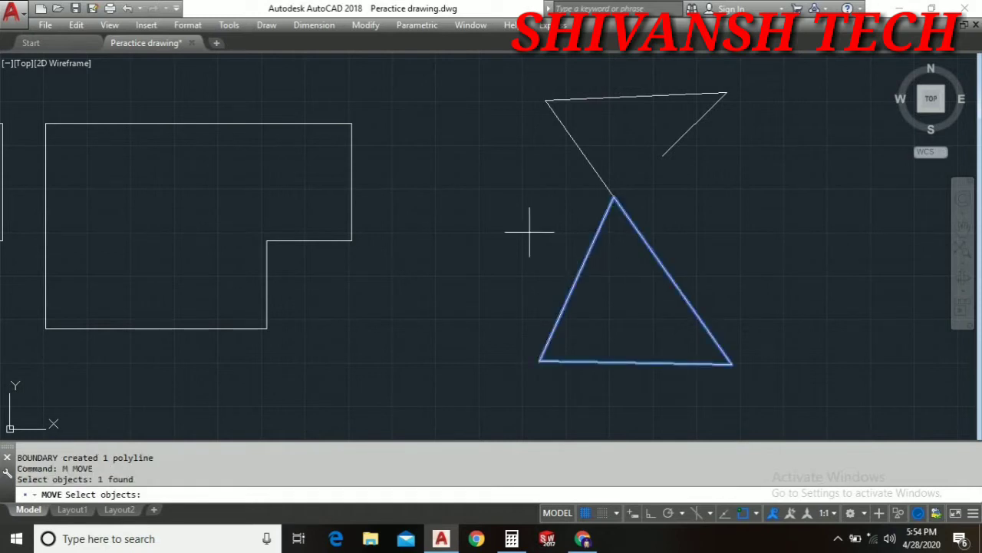
pyautogui.press('Return')
pyautogui.click(594, 304)
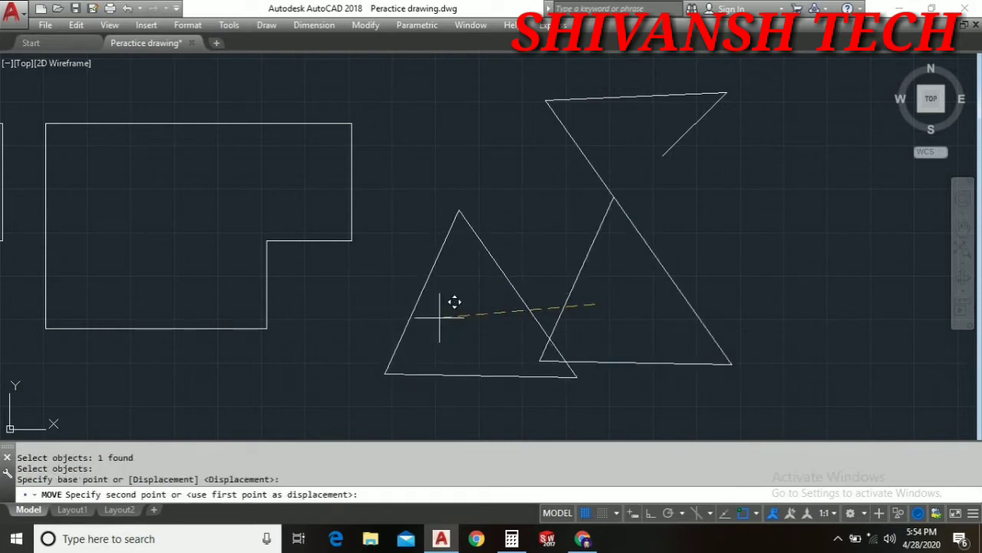
pyautogui.moveTo(438, 304); pyautogui.dragTo(410, 290, button='middle')
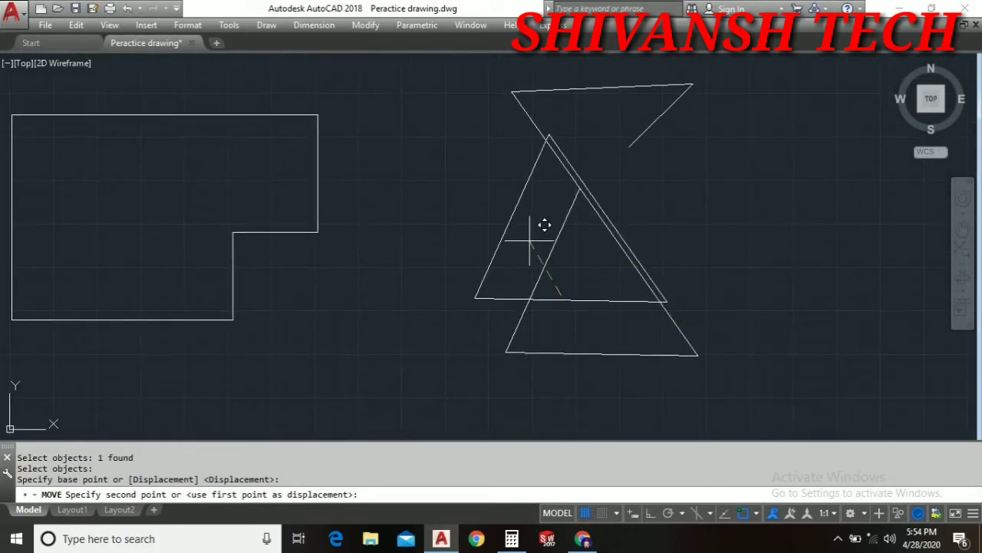
pyautogui.scroll(-3, 515, 283)
pyautogui.moveTo(514, 282); pyautogui.dragTo(607, 230, button='middle')
pyautogui.scroll(2, 542, 276)
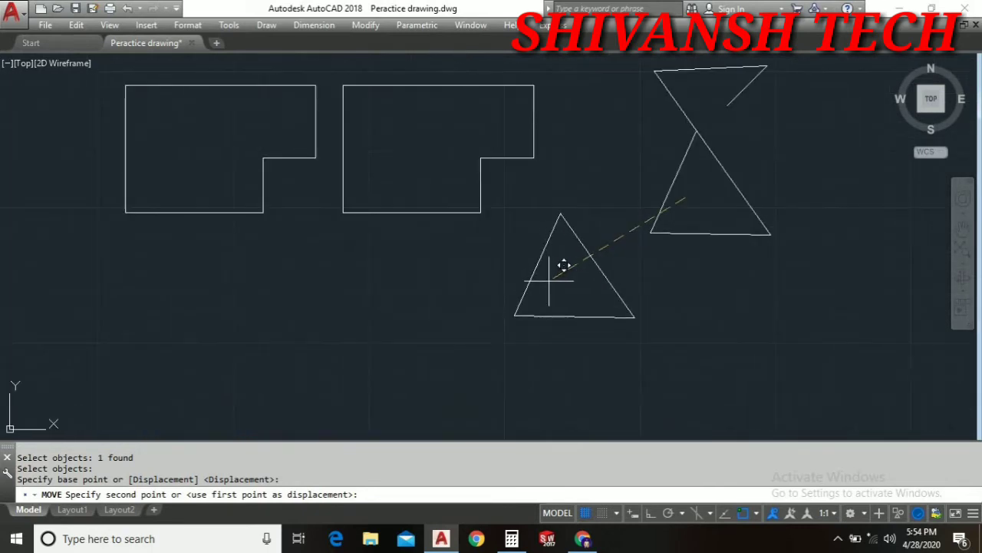
pyautogui.click(542, 320)
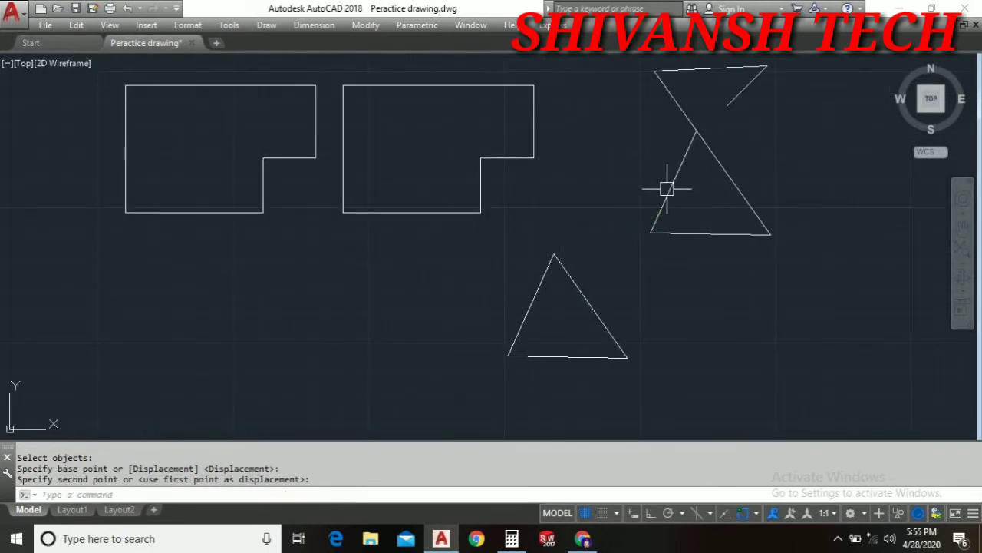
# - Edit the moved triangle polyline with the Open option to remove its closing segment, and exit the polyline edit
pyautogui.scroll(2, 686, 212)
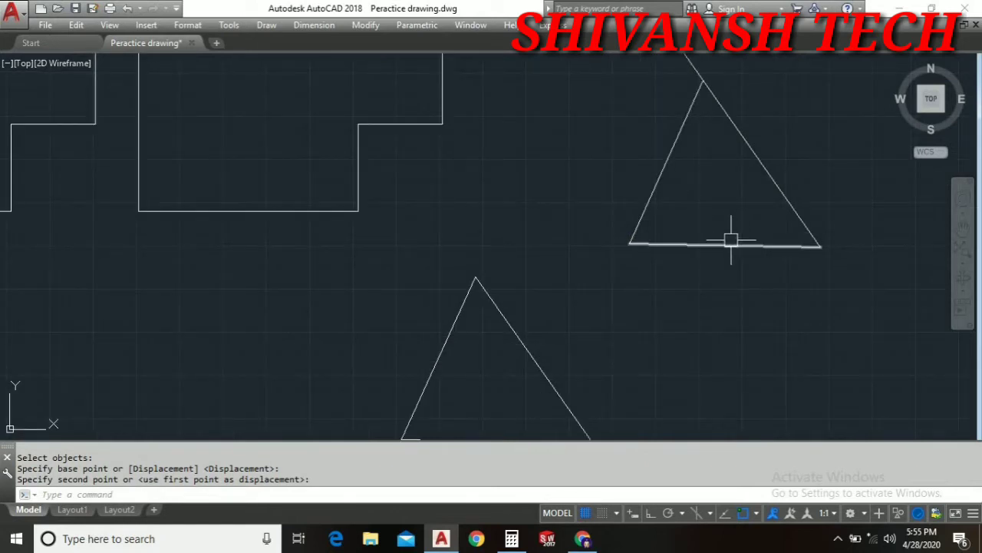
pyautogui.moveTo(742, 244); pyautogui.dragTo(801, 268, button='middle')
pyautogui.scroll(-2, 791, 270)
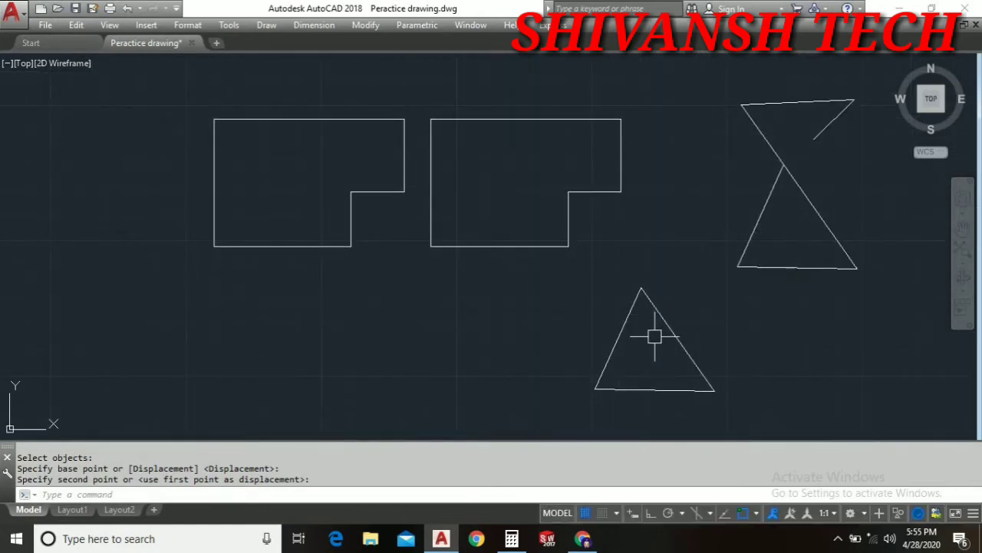
pyautogui.moveTo(661, 318)
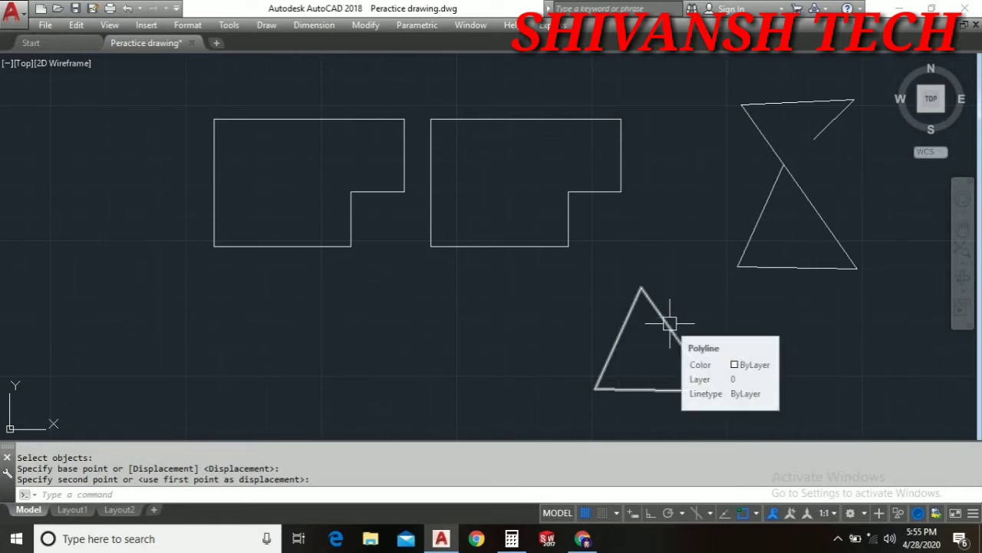
pyautogui.doubleClick(669, 323)
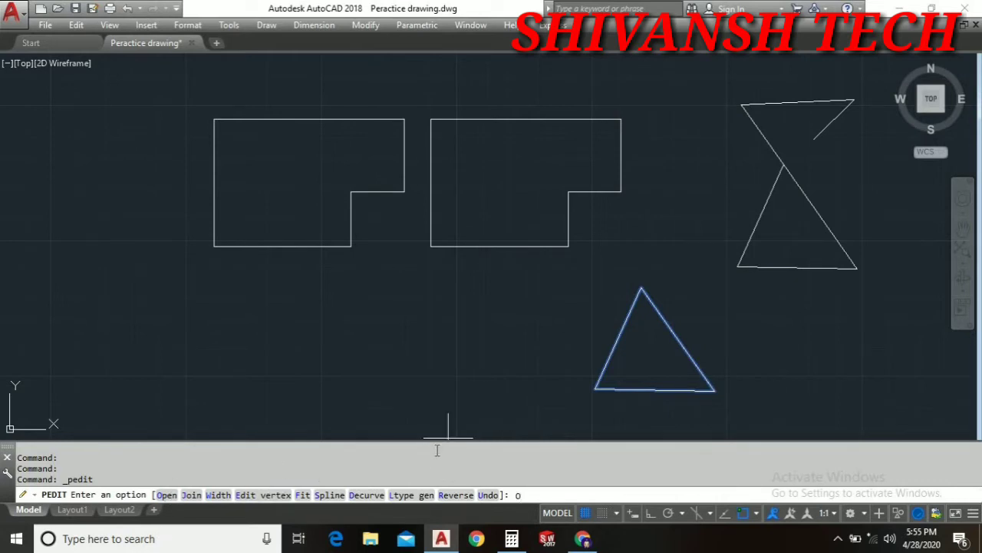
pyautogui.press('Return')
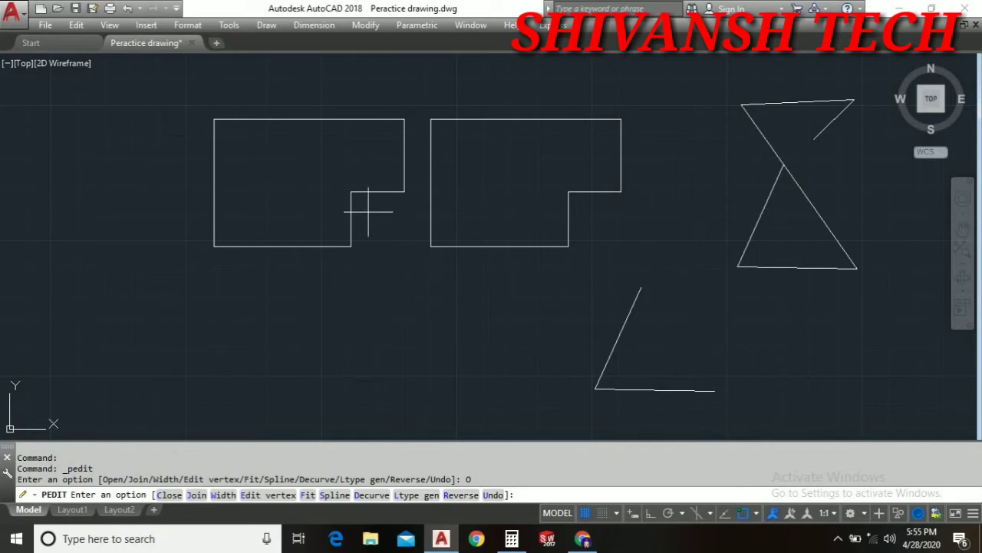
pyautogui.rightClick(462, 378)
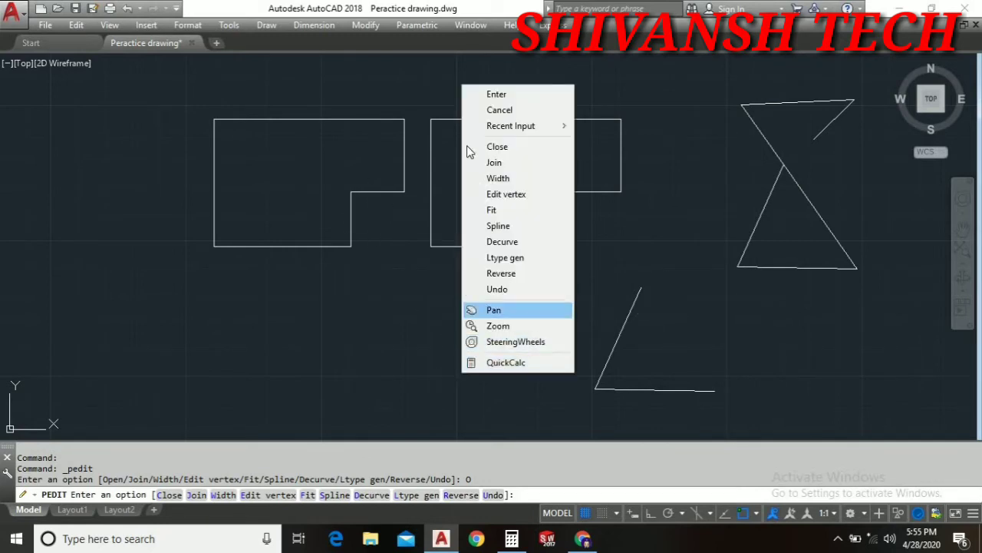
pyautogui.click(485, 110)
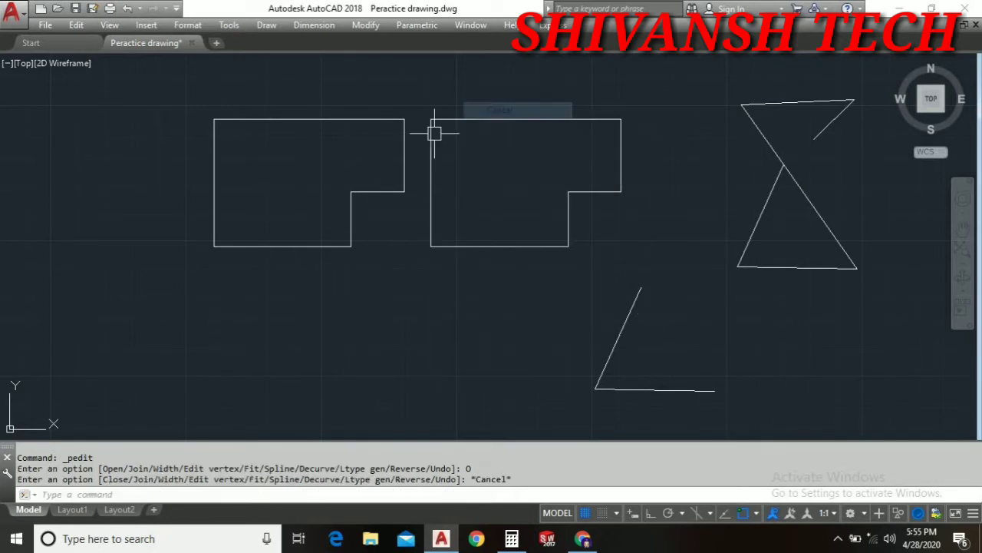
# - Edit the left L-shaped polyline with the Open option, restore its segment with Close, and exit the polyline edit
pyautogui.doubleClick(393, 119)
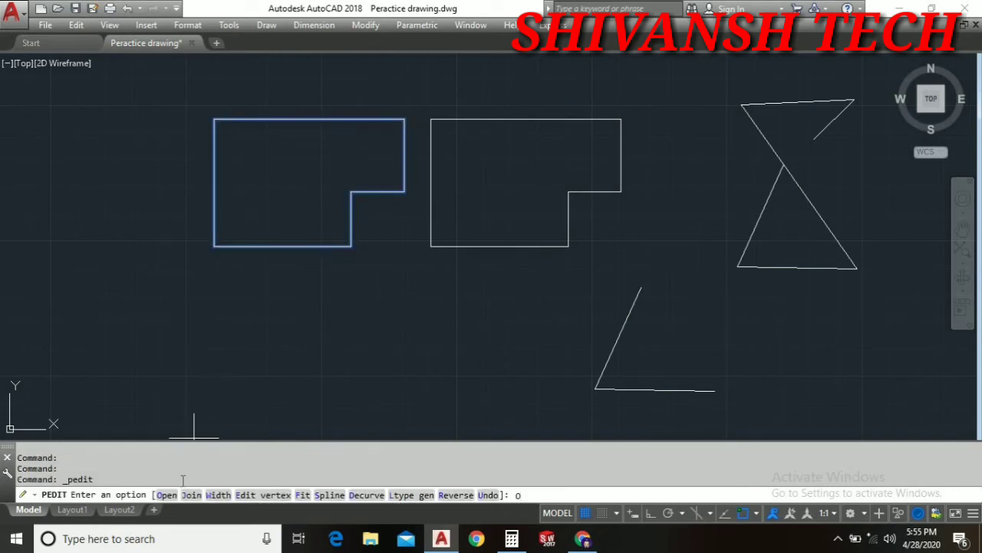
pyautogui.write('o')
pyautogui.press('Return')
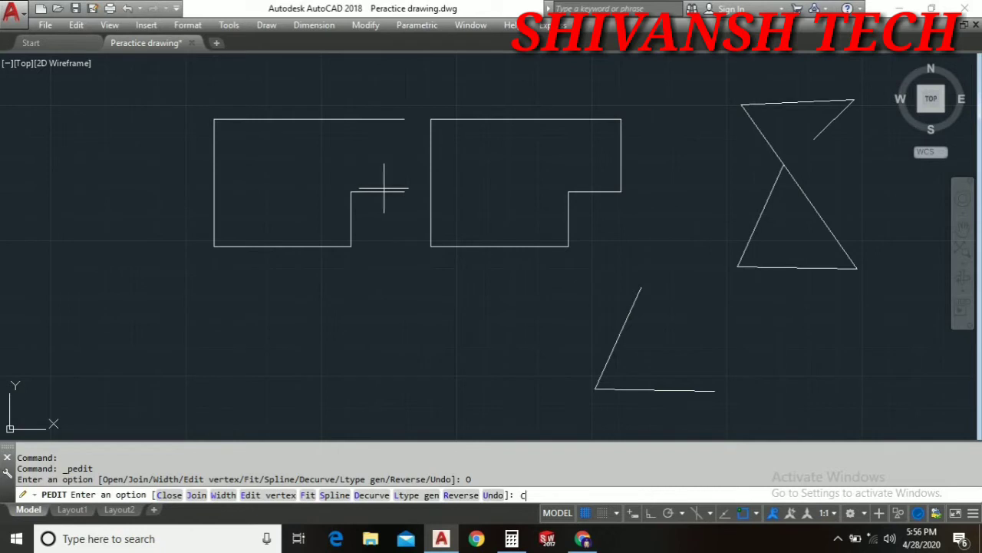
pyautogui.write('c')
pyautogui.press('Return')
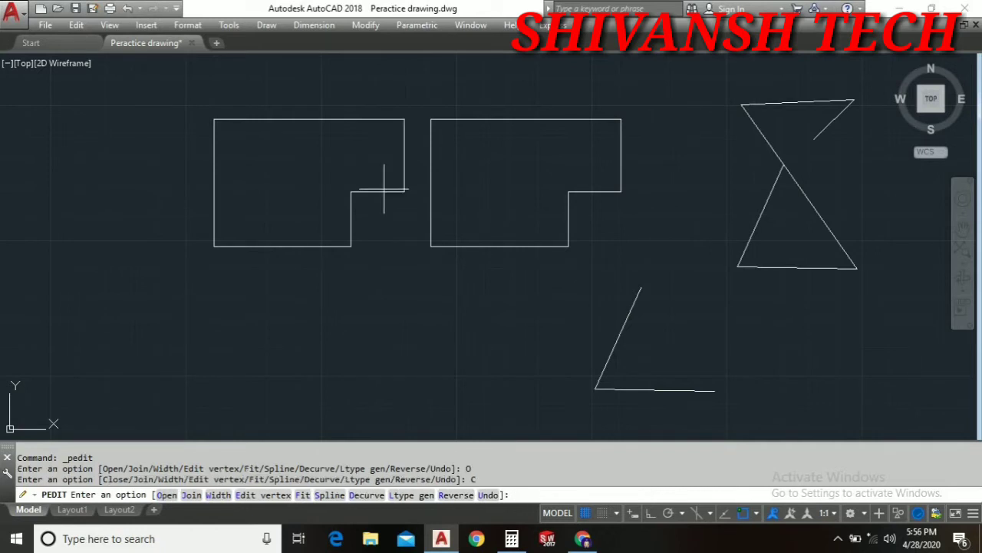
pyautogui.rightClick(516, 306)
pyautogui.click(542, 36)
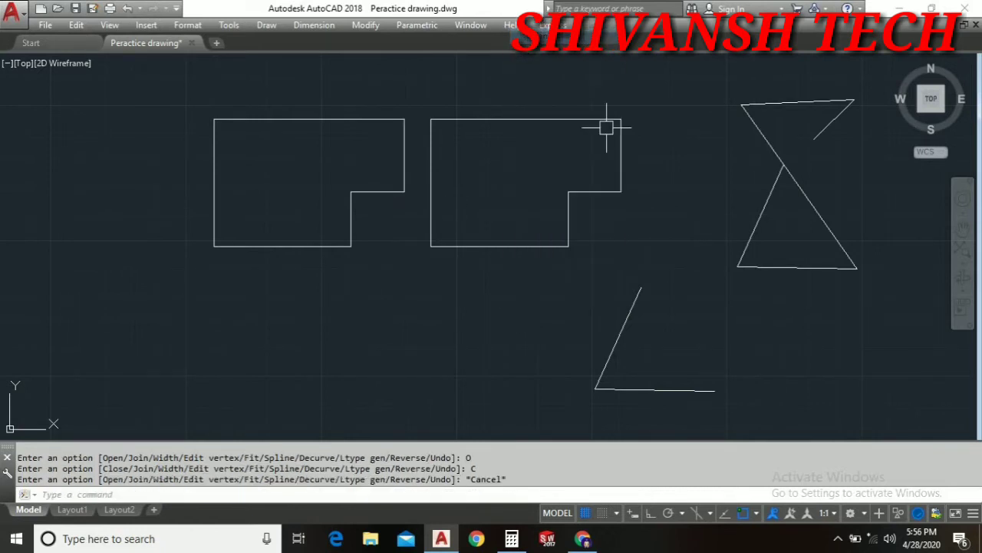
# - Edit the open two-segment triangle polyline and add its missing side with the Close option
pyautogui.click(618, 338)
pyautogui.doubleClick(618, 338)
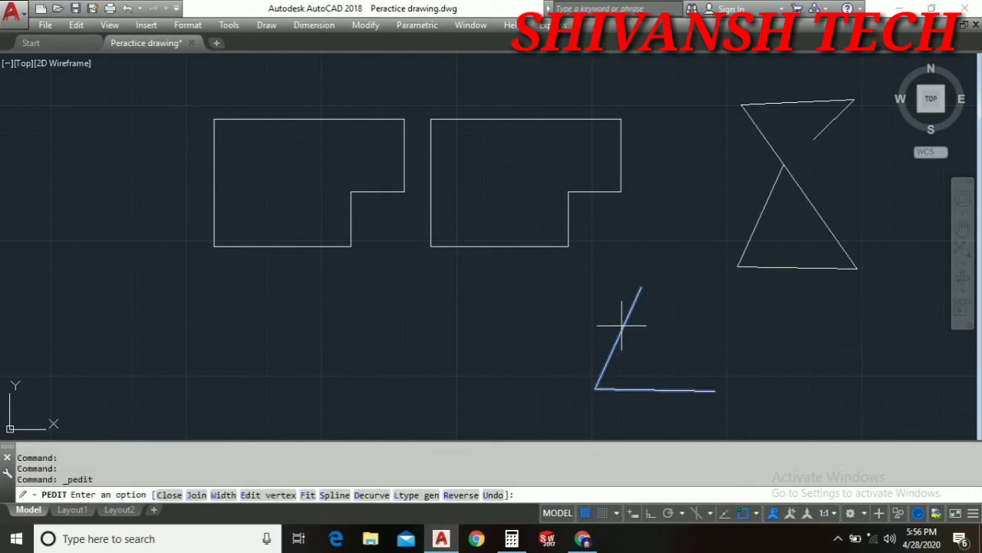
pyautogui.press('Return')
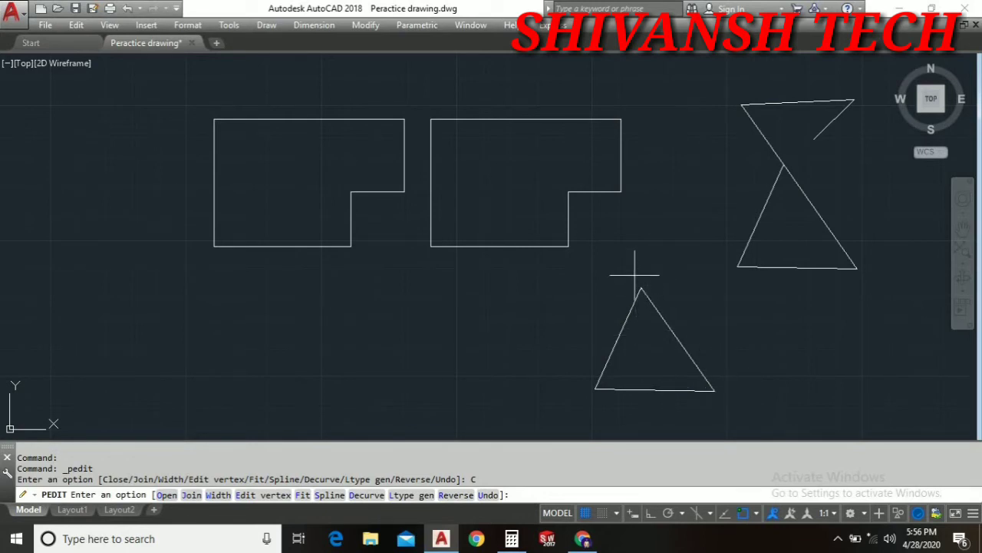
# - Set the width of all the triangle polyline's segments to 1 and reduce it to .5
pyautogui.press('Return')
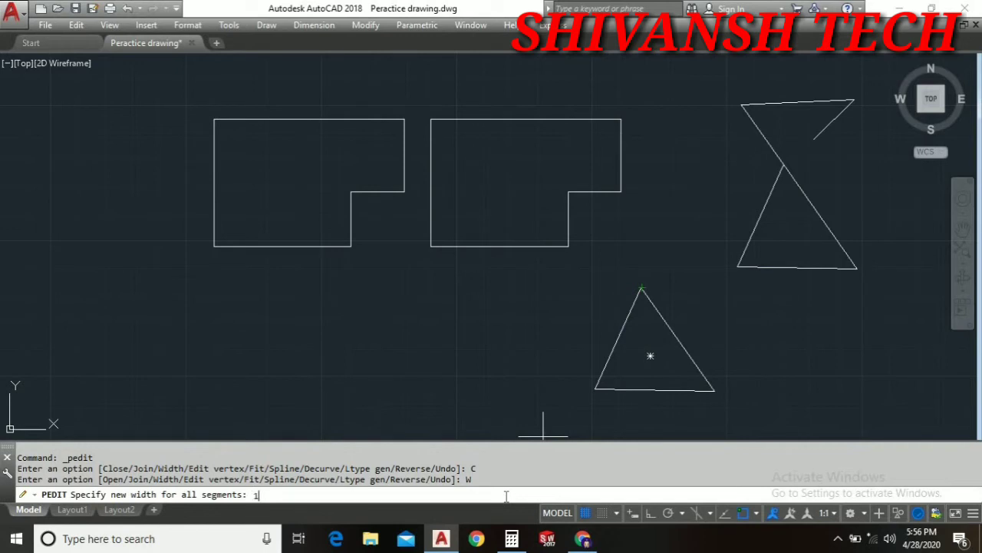
pyautogui.write('1')
pyautogui.press('Return')
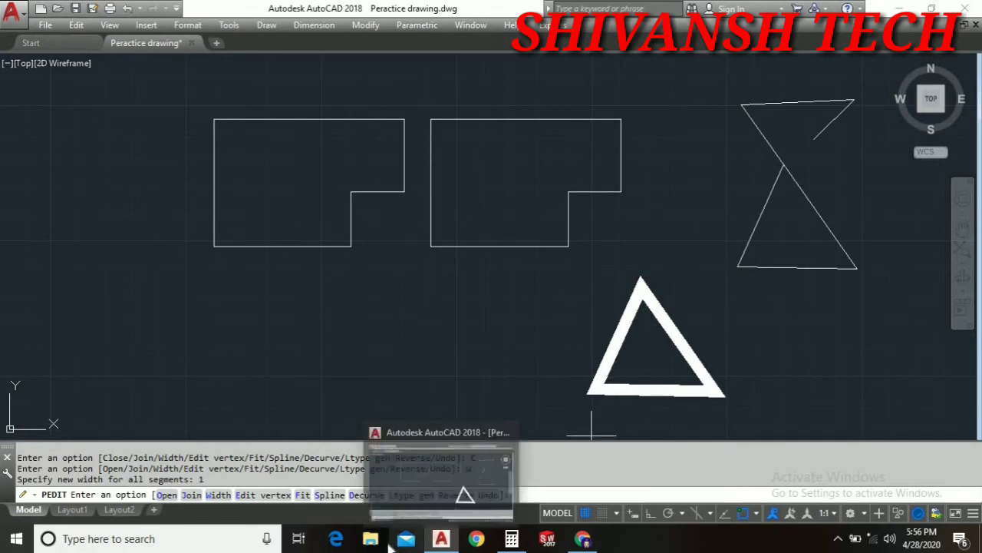
pyautogui.click(218, 495)
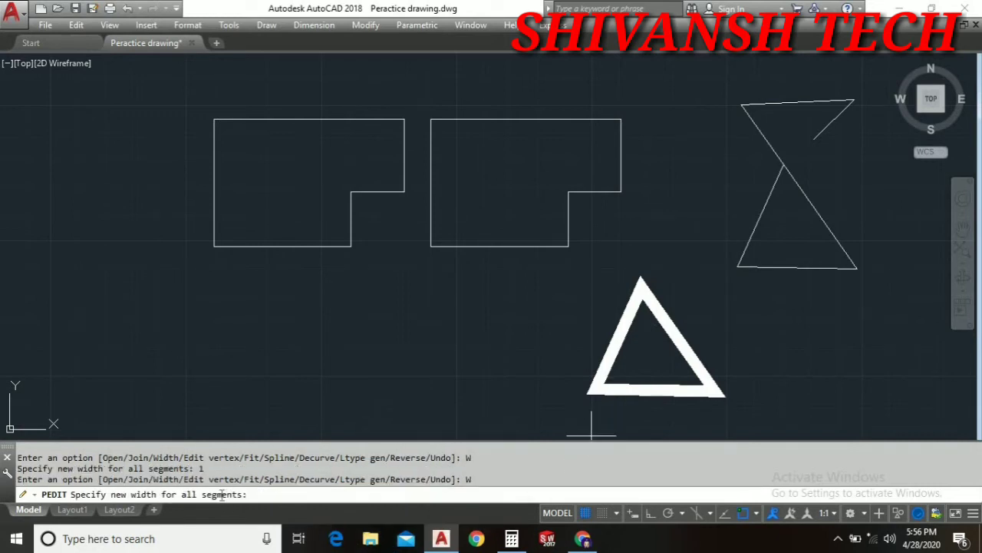
pyautogui.write('.5')
pyautogui.press('Return')
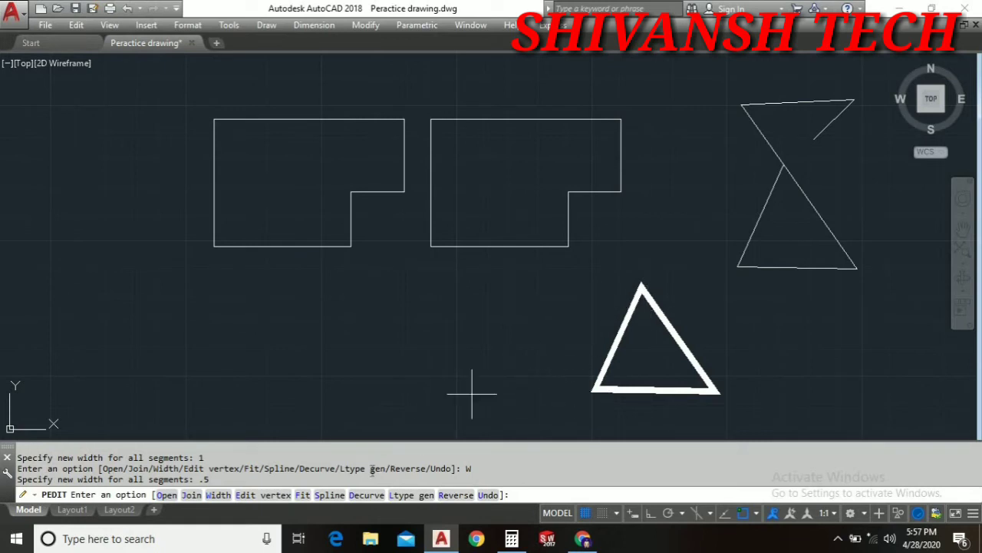
# - Curve the triangle polyline with the Spline option, straighten it again with Decurve, and exit the polyline edit
pyautogui.click(330, 495)
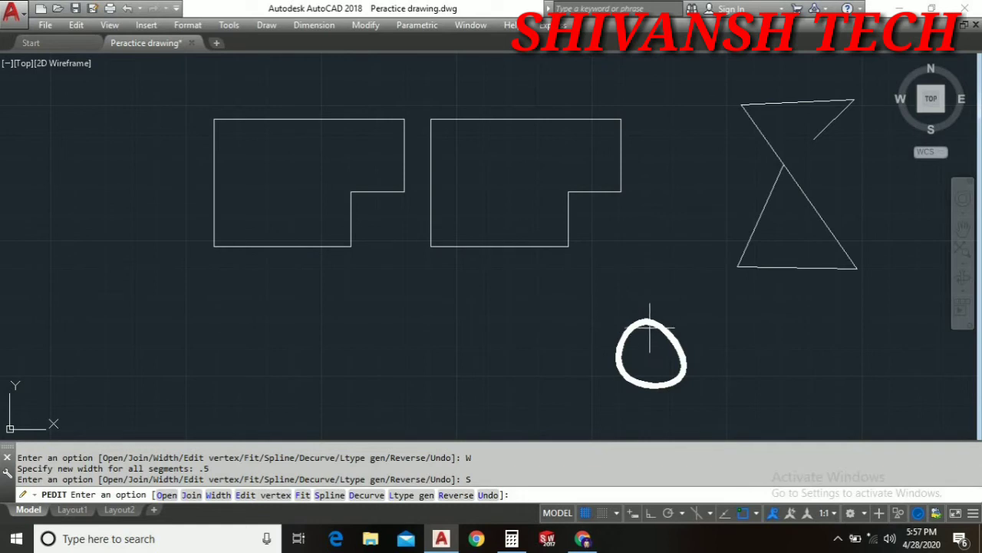
pyautogui.click(367, 495)
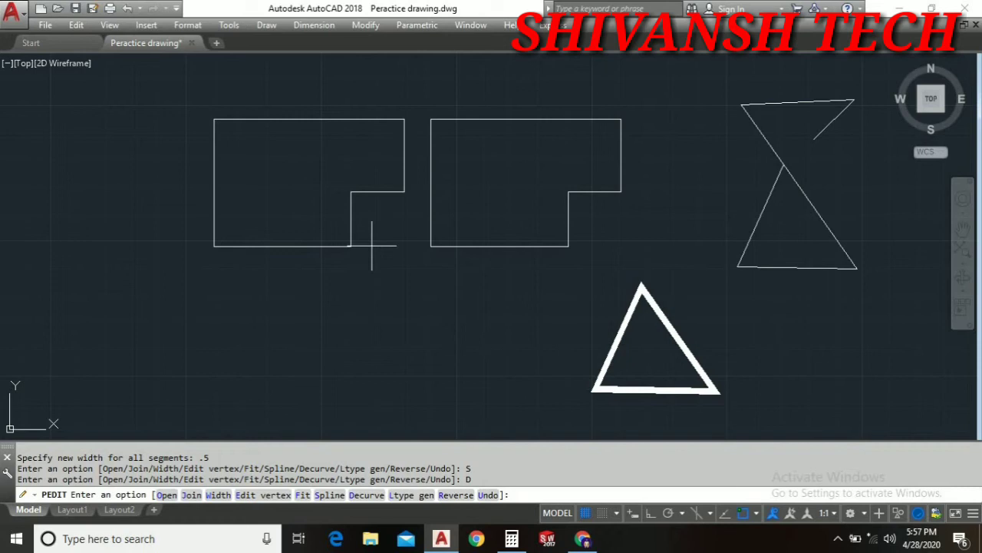
pyautogui.rightClick(382, 342)
pyautogui.click(418, 77)
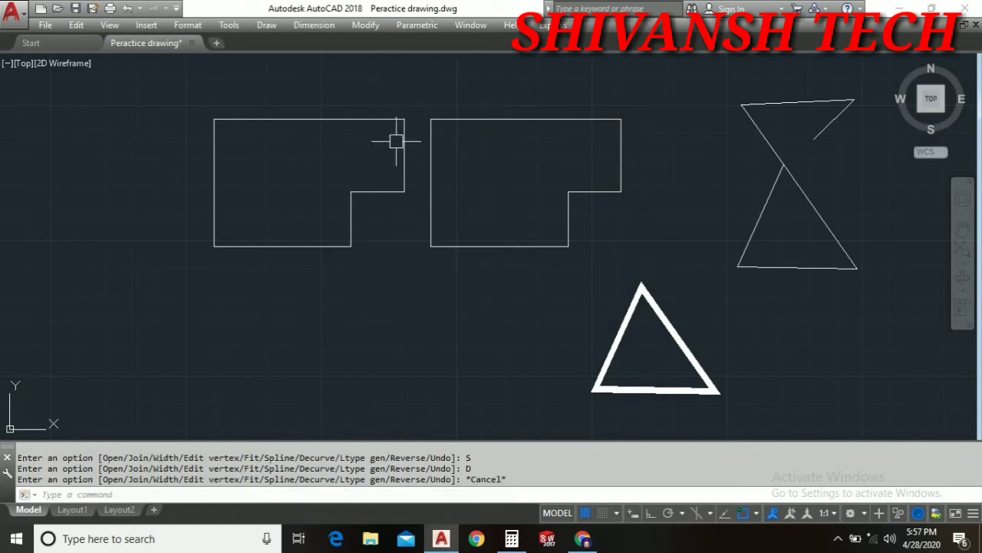
# - Edit the left L-shaped polyline into a smooth curve with the Spline option and set its width to 2
pyautogui.doubleClick(384, 119)
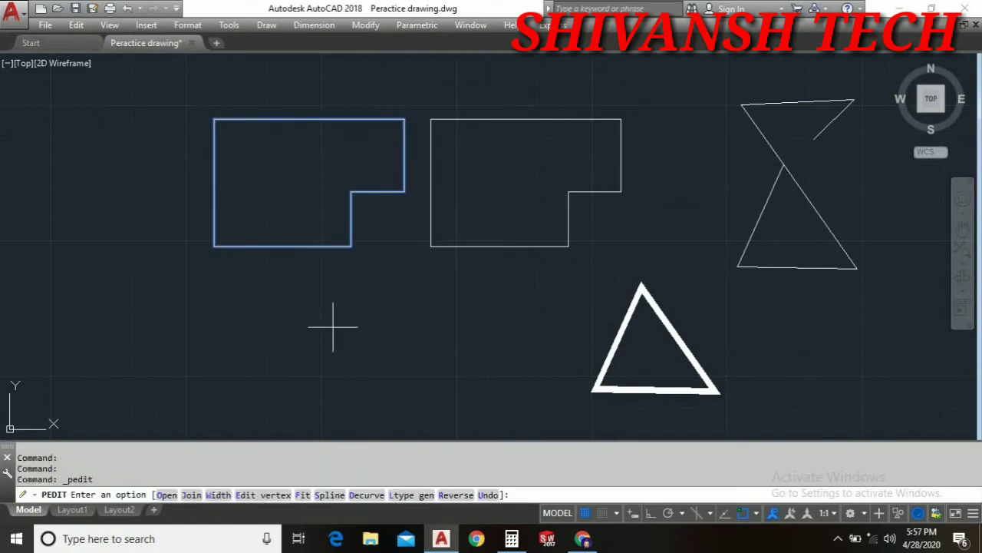
pyautogui.click(330, 495)
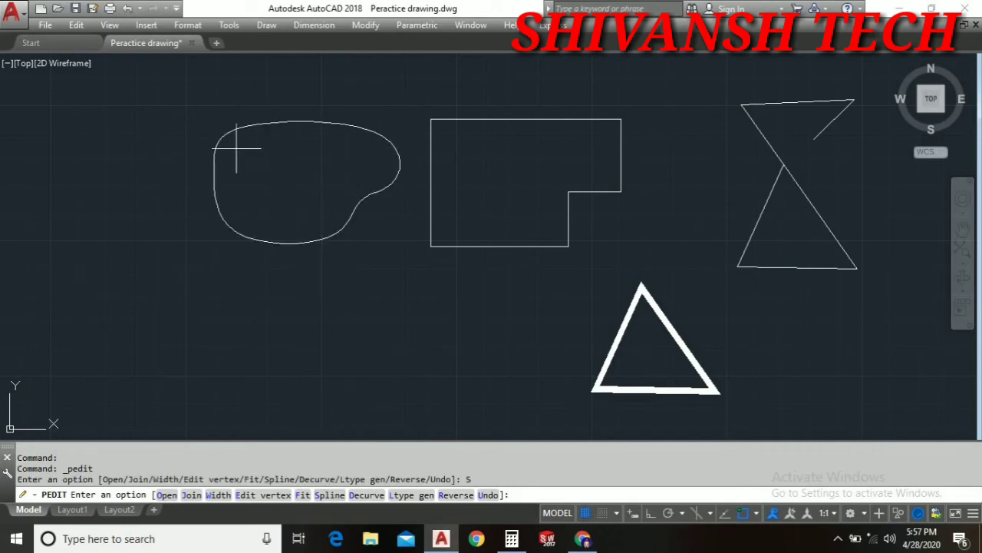
pyautogui.click(218, 495)
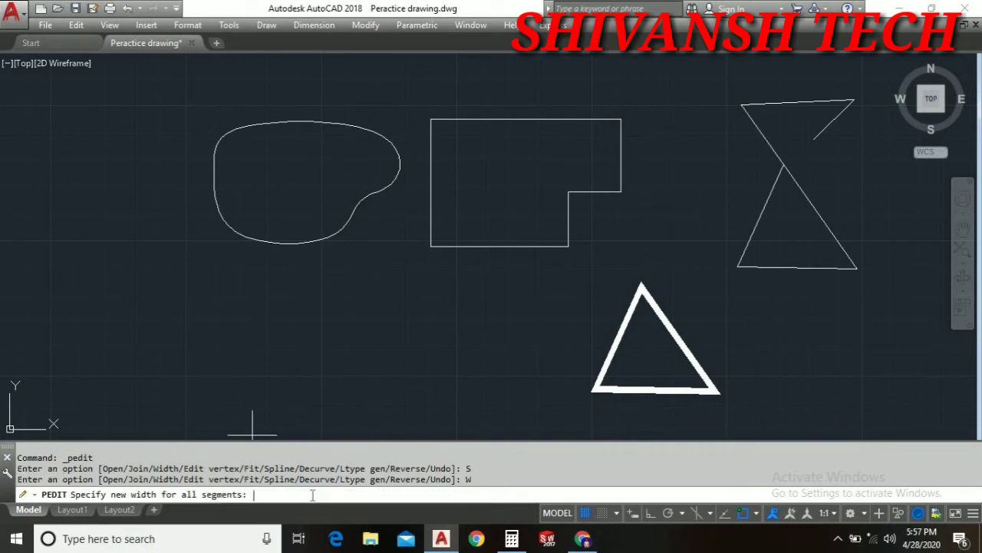
pyautogui.write('2')
pyautogui.press('Return')
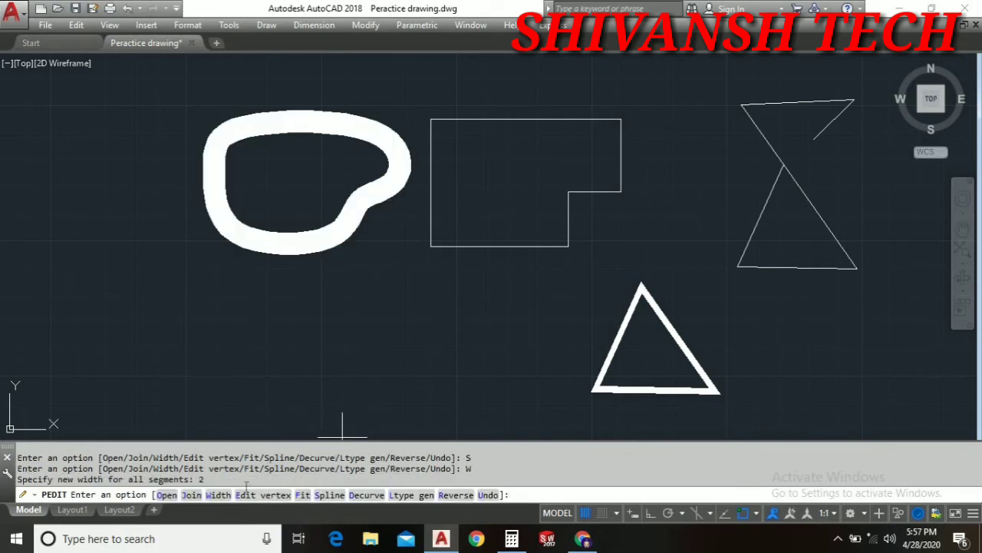
# - Set the curved polyline's width to .5 for all segments and exit the polyline edit
pyautogui.click(218, 495)
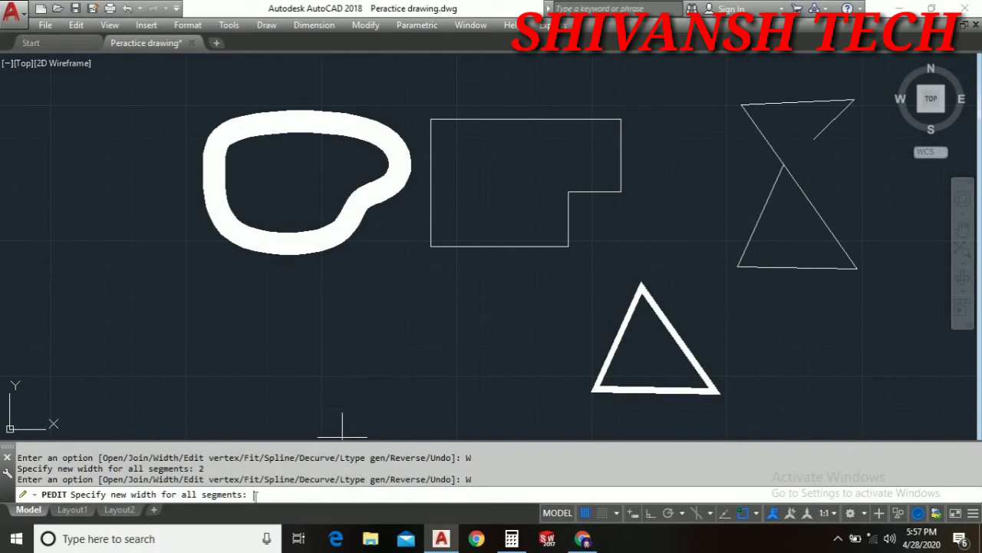
pyautogui.write('.5')
pyautogui.press('Return')
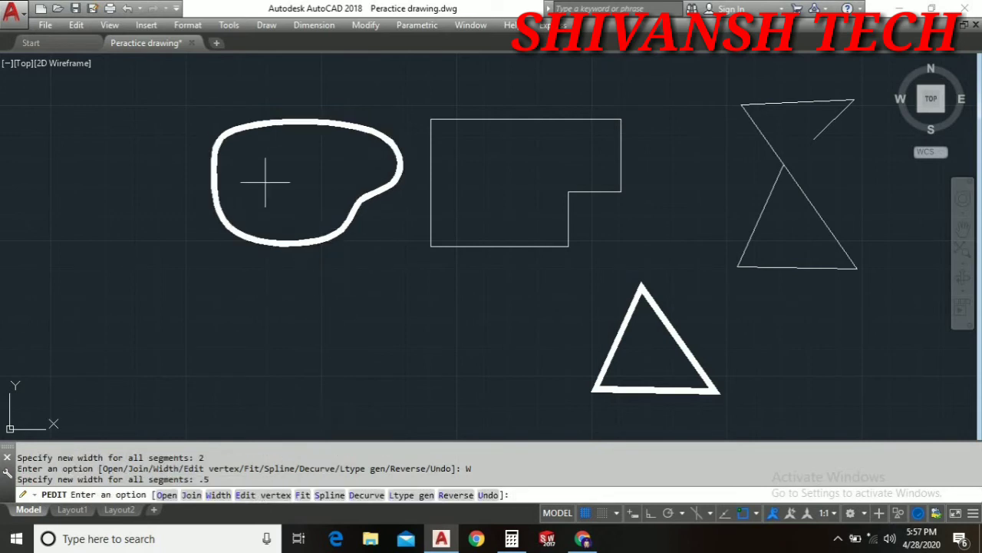
pyautogui.rightClick(476, 345)
pyautogui.click(538, 84)
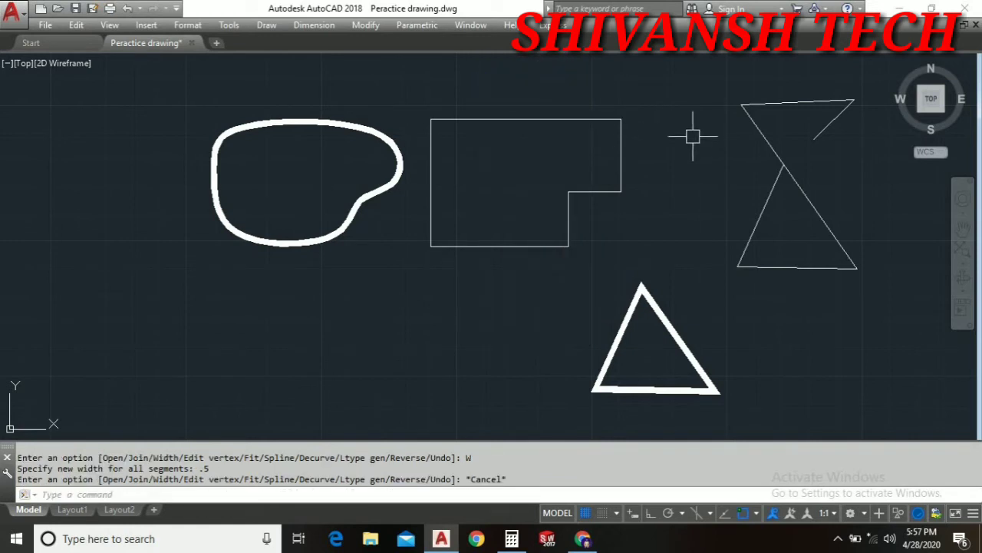
pyautogui.moveTo(696, 141); pyautogui.dragTo(680, 156, button='middle')
pyautogui.moveTo(753, 154)
pyautogui.mouseDown(button='middle')
pyautogui.moveTo(478, 177)
pyautogui.moveTo(482, 149)
pyautogui.mouseUp(button='middle')
pyautogui.scroll(2, 482, 149)
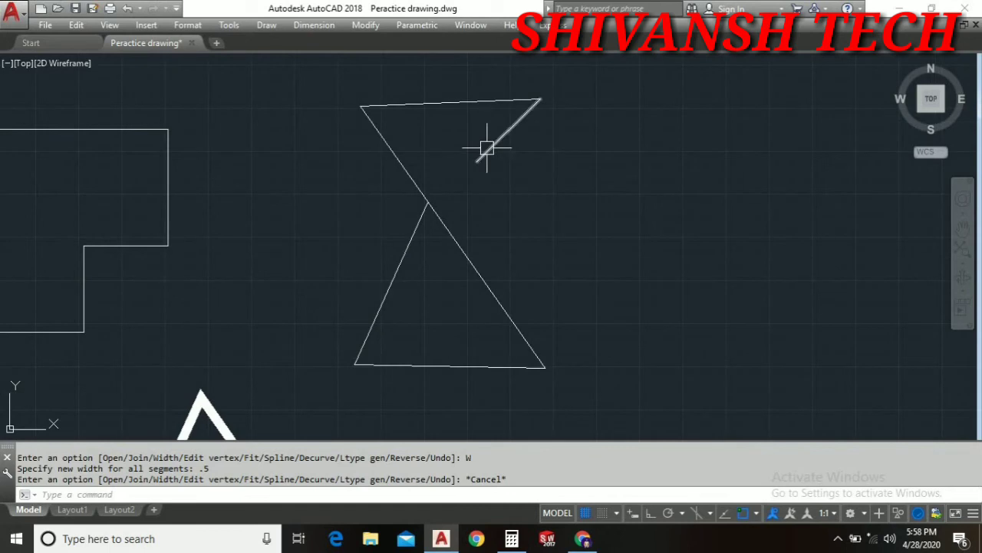
pyautogui.click(477, 161)
pyautogui.click(477, 161)
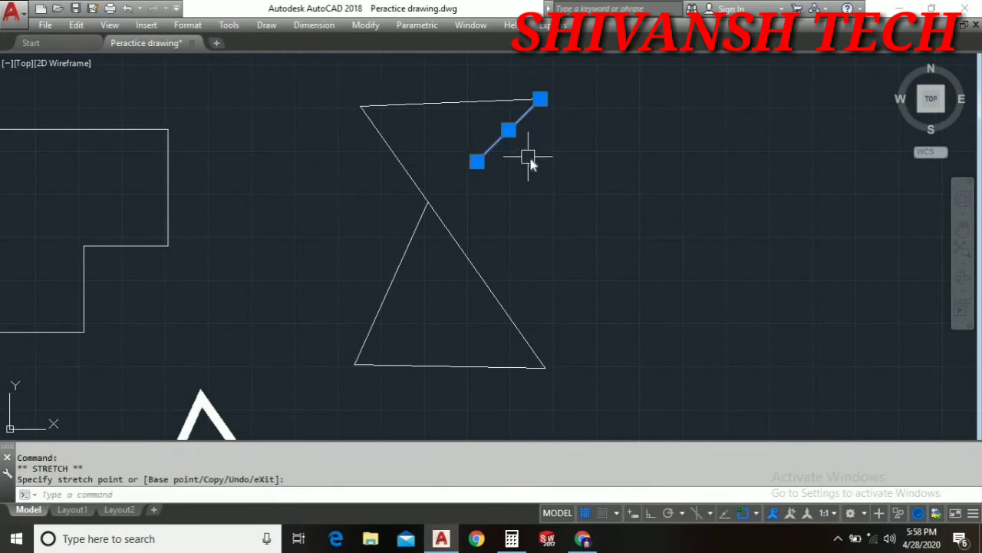
pyautogui.rightClick(527, 159)
pyautogui.click(495, 192)
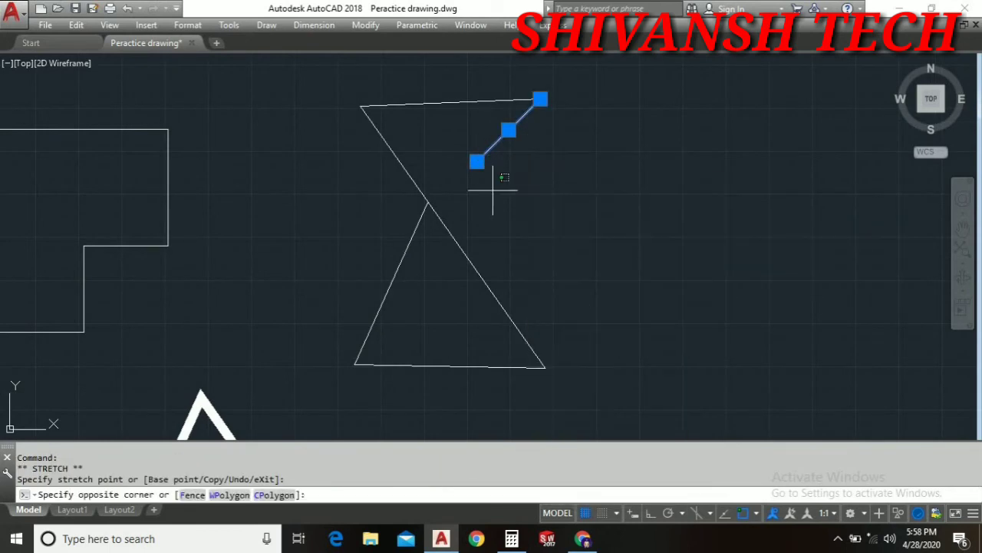
# - Draw a small, nearly rectangular four-line outline in the empty area beside the hourglass-shaped lines, leaving a narrow gap at its upper-left corner
pyautogui.write('l')
pyautogui.press('Return')
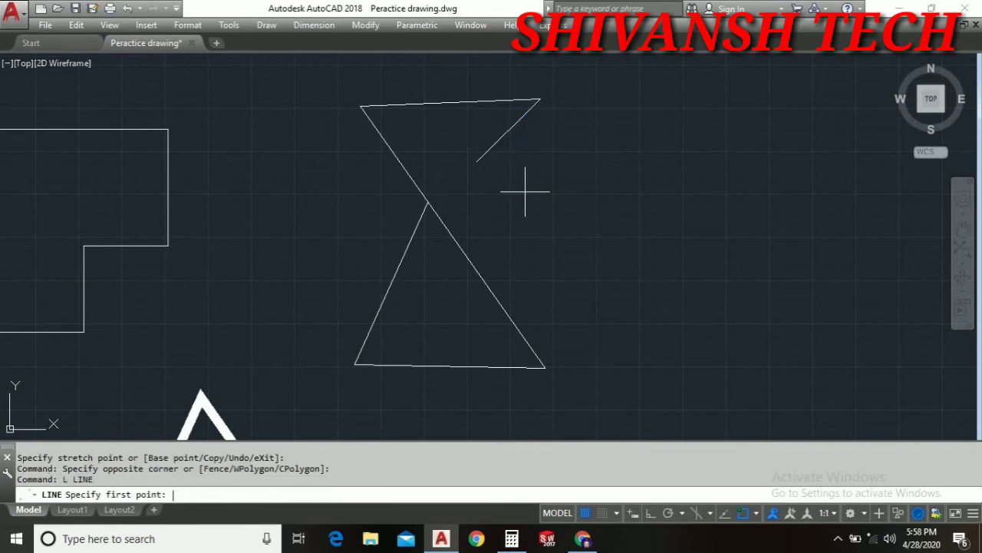
pyautogui.moveTo(519, 201); pyautogui.dragTo(287, 198, button='middle')
pyautogui.scroll(3, 503, 185)
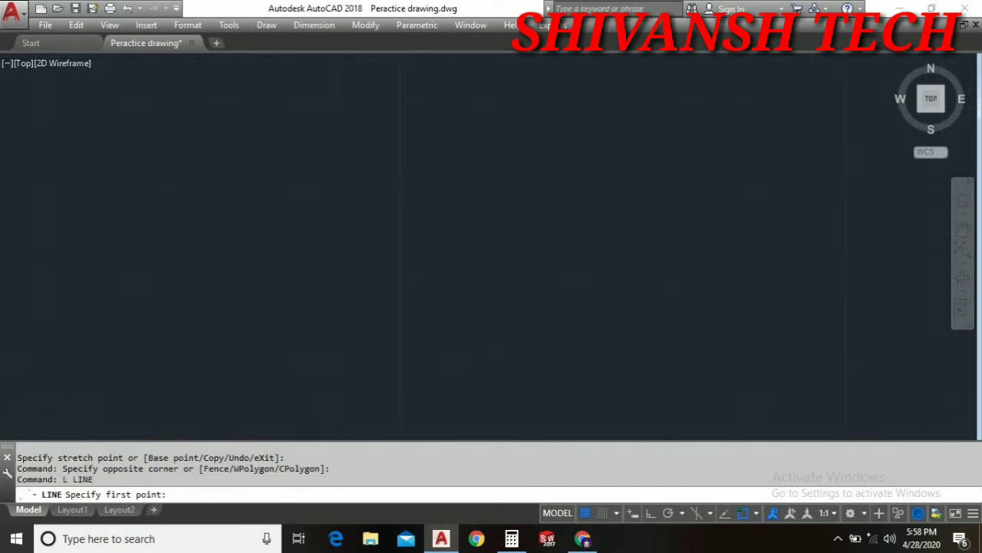
pyautogui.click(494, 125)
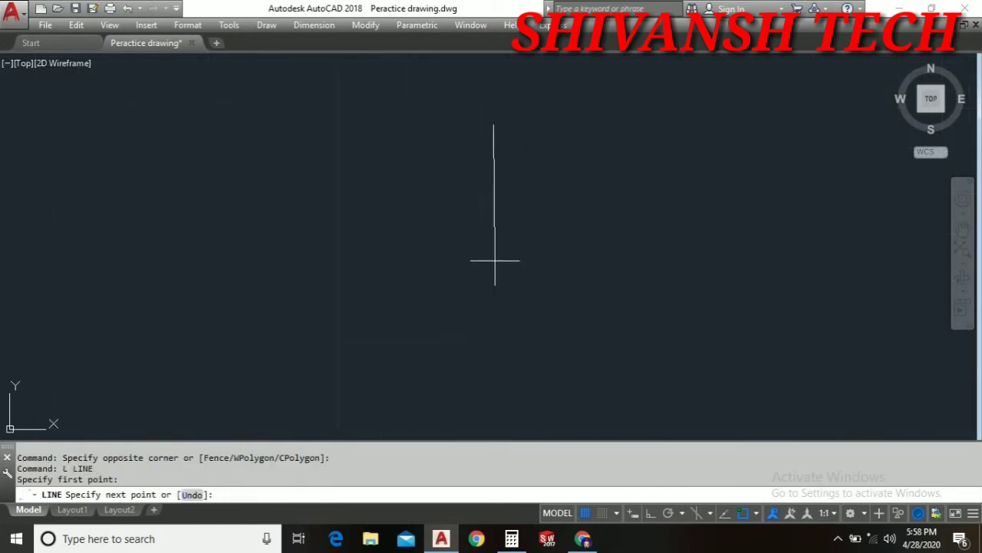
pyautogui.click(494, 350)
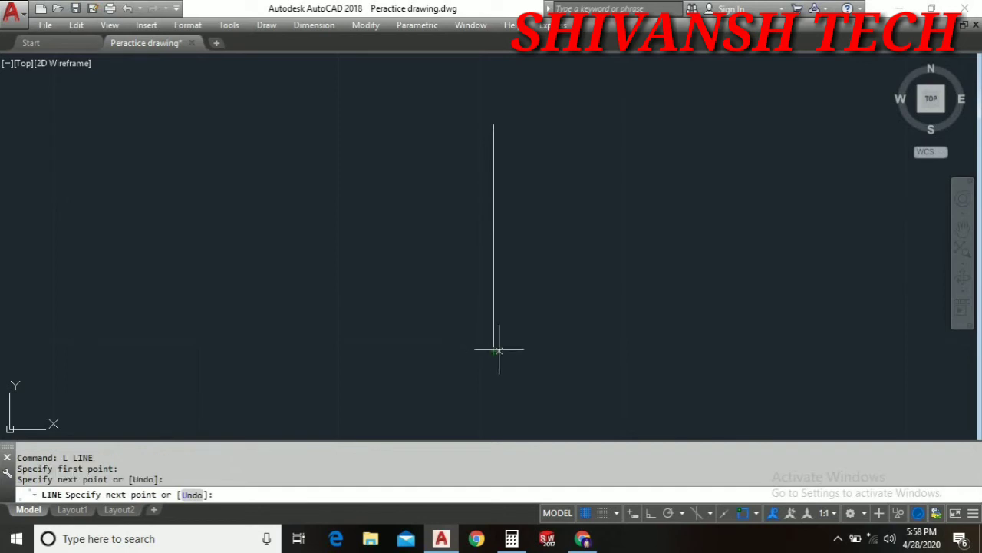
pyautogui.click(765, 350)
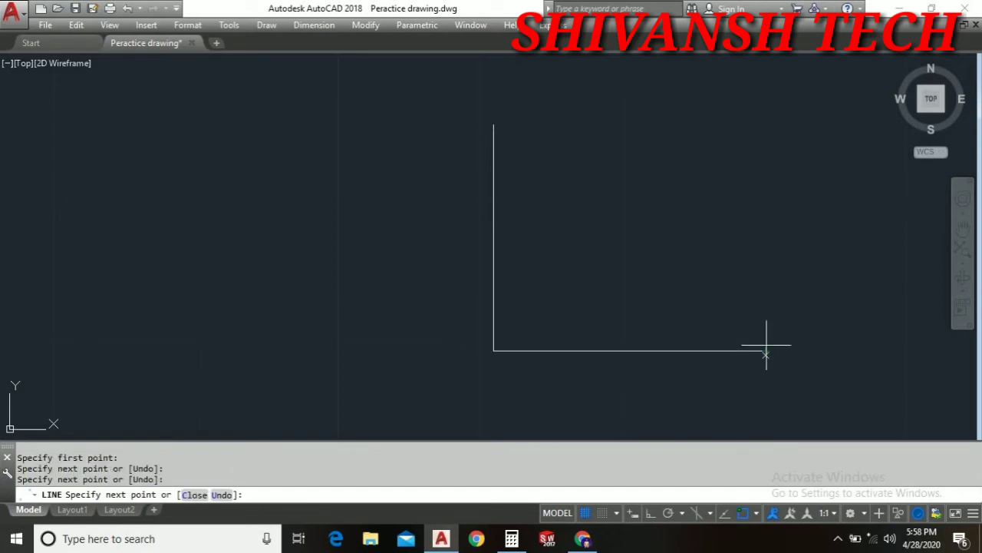
pyautogui.click(766, 133)
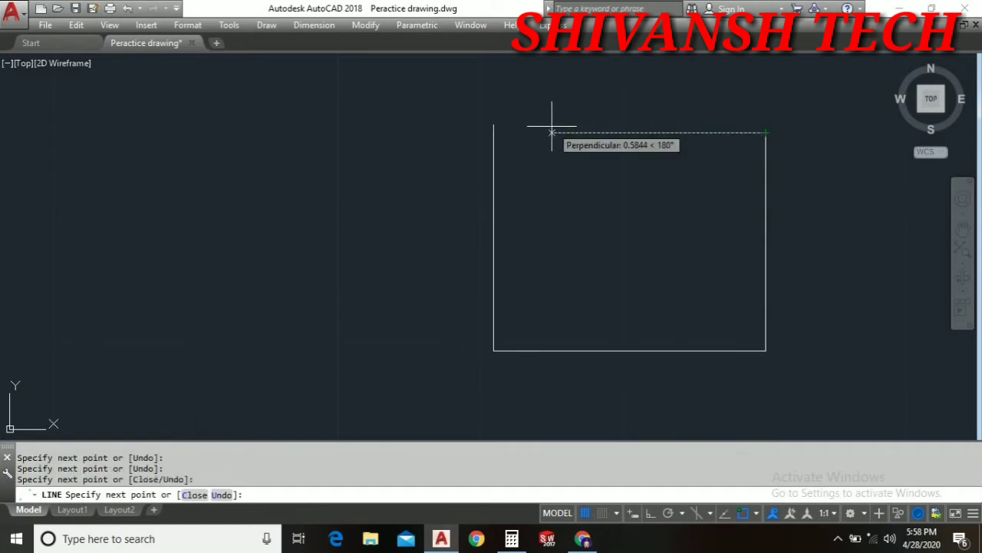
pyautogui.click(504, 123)
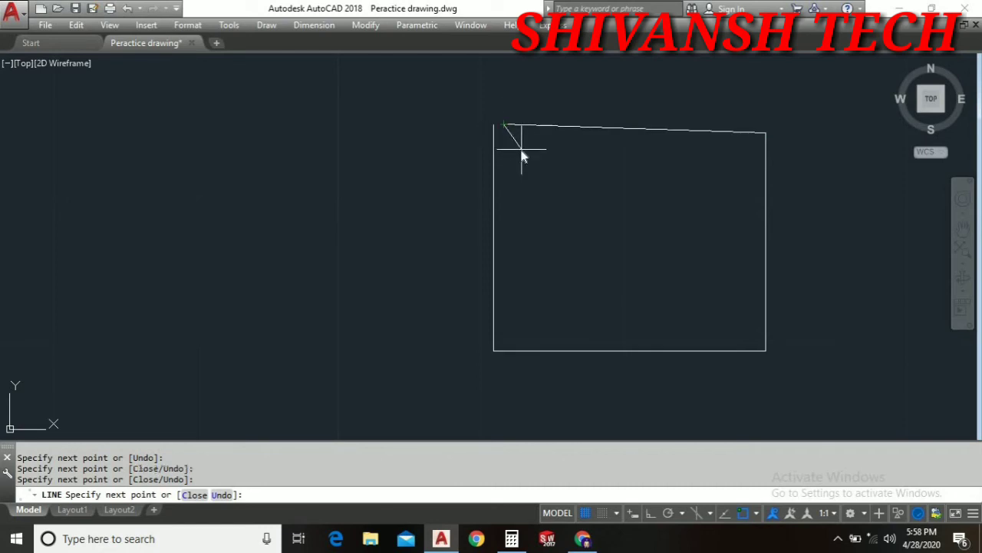
pyautogui.rightClick(518, 148)
pyautogui.click(539, 159)
pyautogui.click(510, 127)
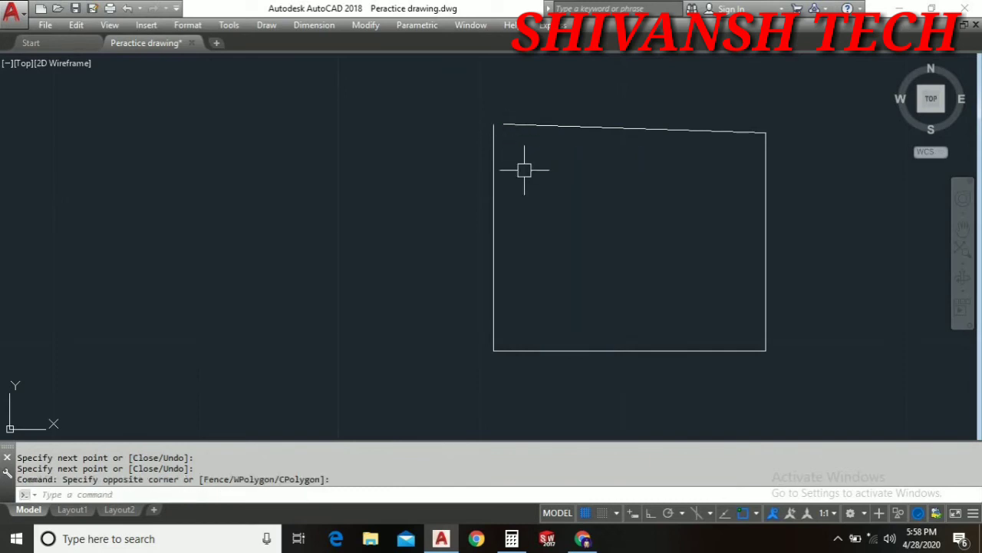
# - Stretch the upper line's left endpoint toward the left vertical line of the small outline, leaving only a tiny corner gap
pyautogui.scroll(-2, 500, 138)
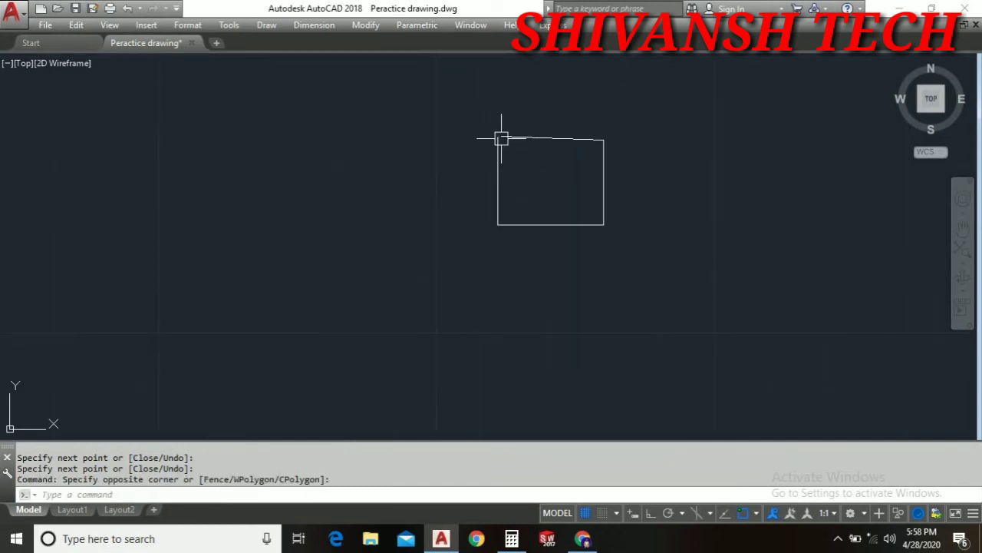
pyautogui.scroll(5, 502, 136)
pyautogui.scroll(-8, 546, 198)
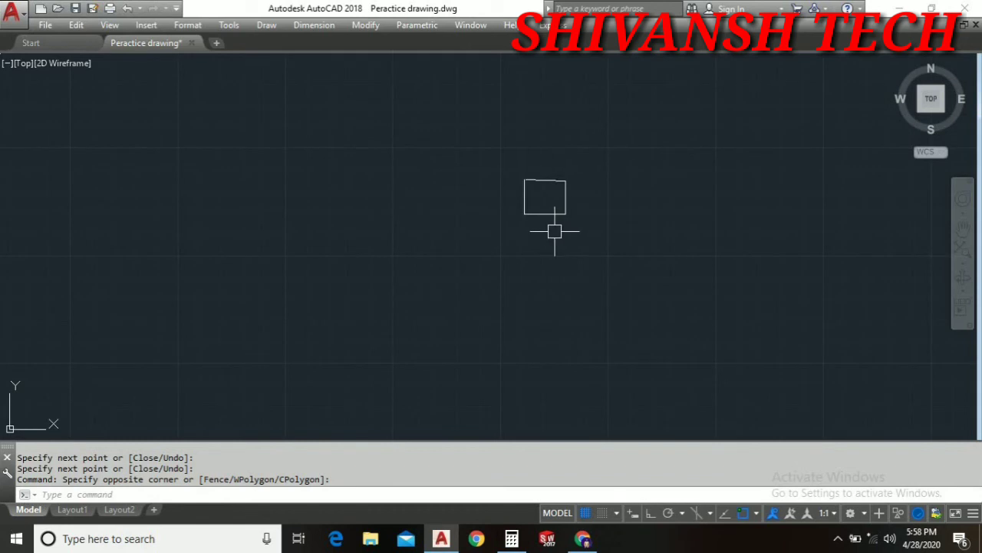
pyautogui.scroll(-3, 551, 227)
pyautogui.scroll(10, 550, 238)
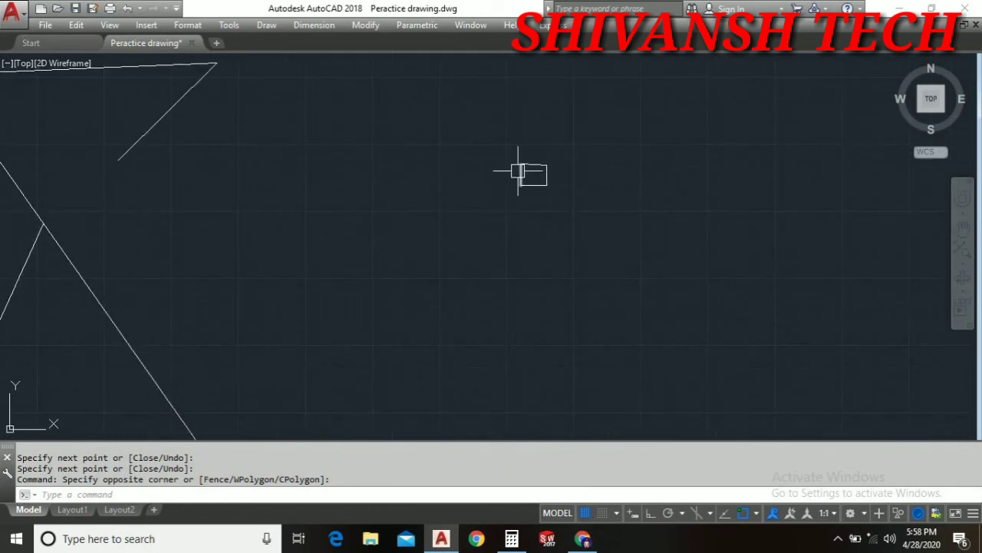
pyautogui.click(408, 156)
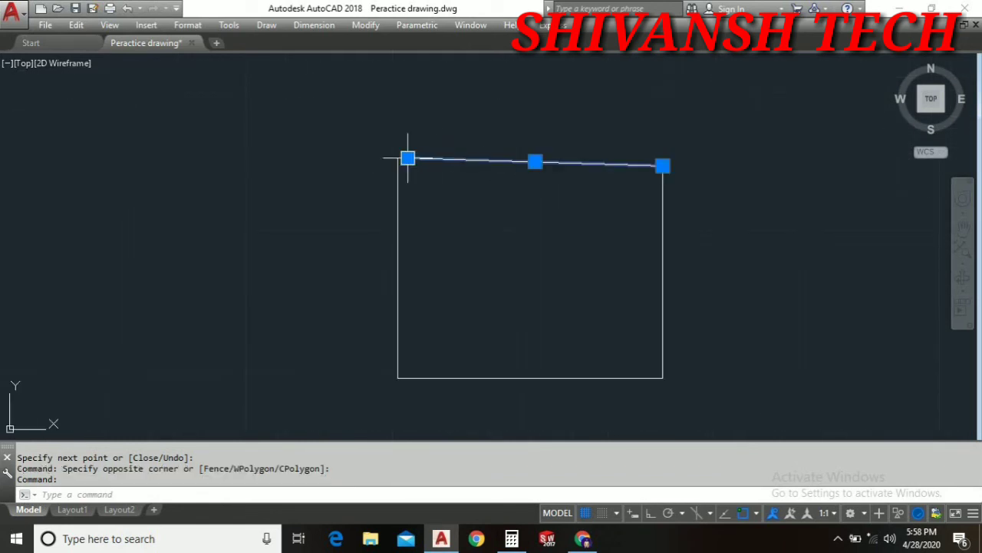
pyautogui.scroll(12, 409, 158)
pyautogui.click(364, 156)
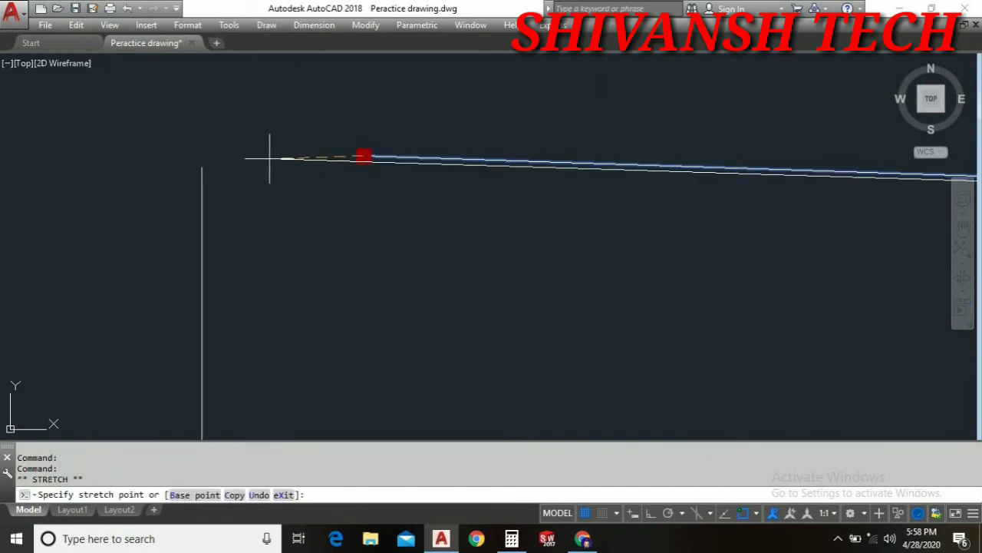
pyautogui.click(256, 155)
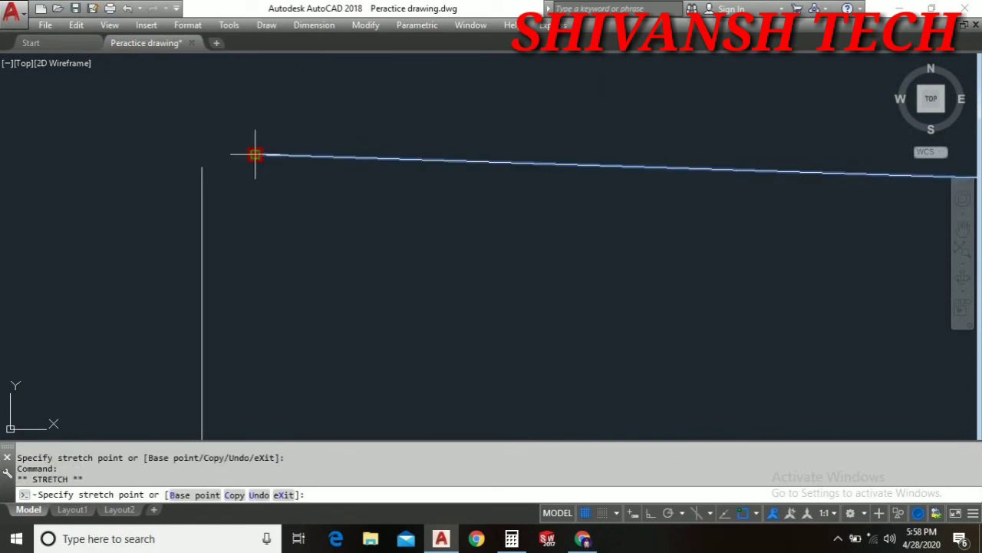
pyautogui.click(237, 153)
pyautogui.scroll(-5, 499, 185)
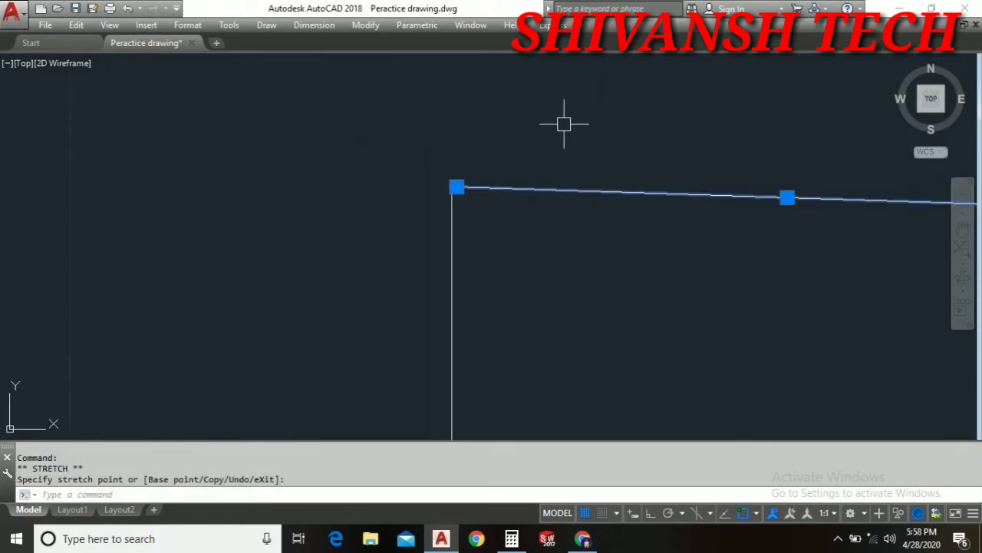
pyautogui.scroll(-2, 564, 151)
pyautogui.moveTo(564, 152); pyautogui.dragTo(541, 114, button='middle')
pyautogui.rightClick(608, 98)
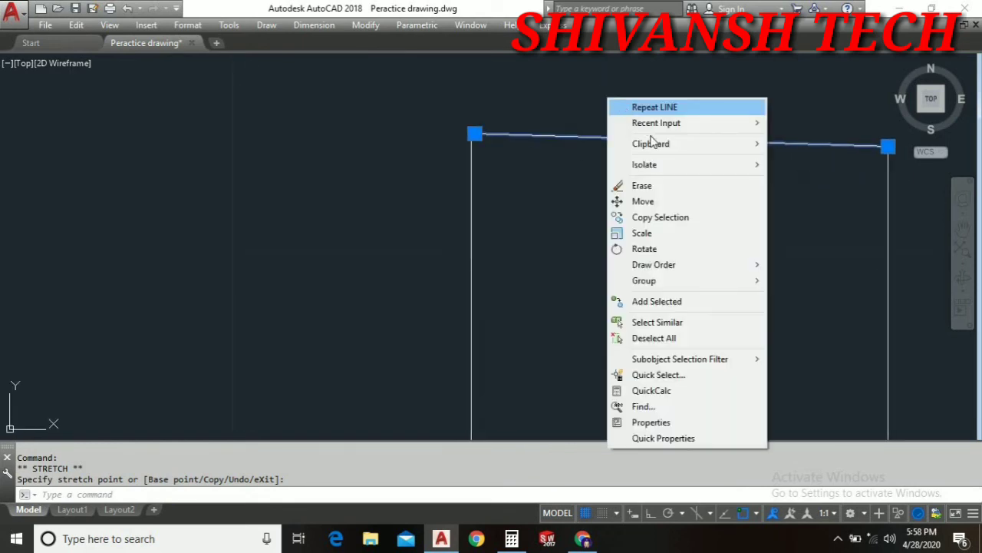
pyautogui.click(625, 201)
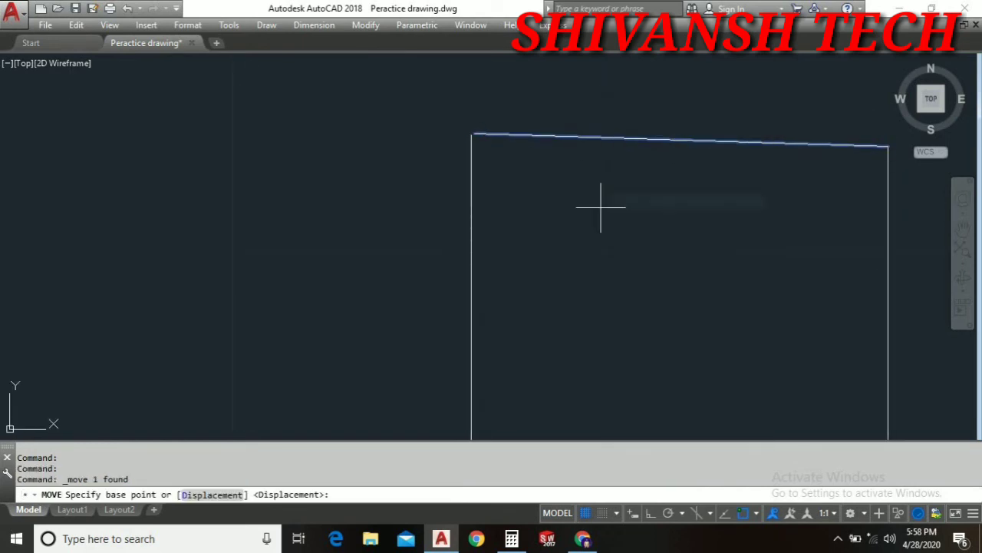
pyautogui.rightClick(601, 206)
pyautogui.click(651, 233)
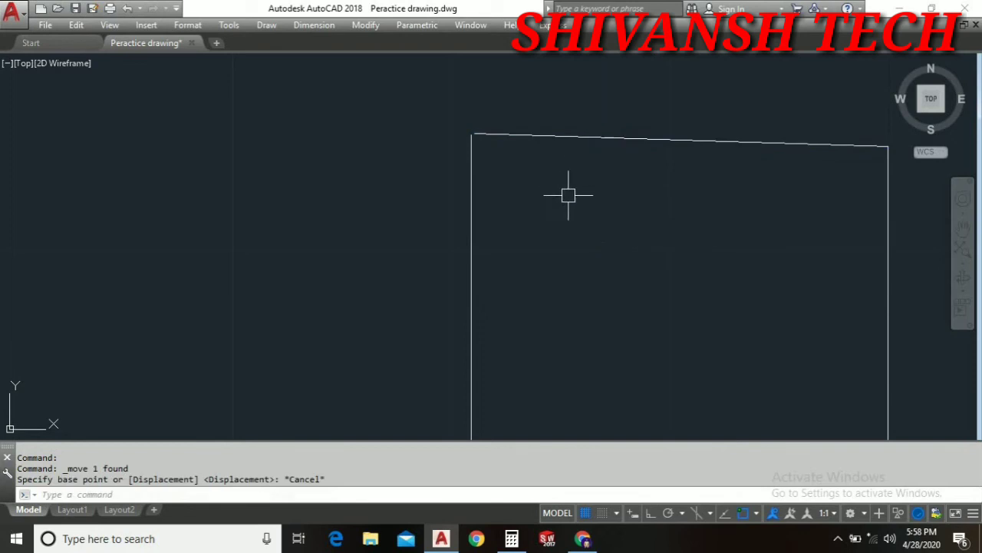
# - Try to create a polyline boundary with the Boundary command from a point inside the nearly closed outline
pyautogui.scroll(-2, 595, 201)
pyautogui.scroll(-3, 621, 239)
pyautogui.moveTo(621, 239); pyautogui.dragTo(580, 167, button='middle')
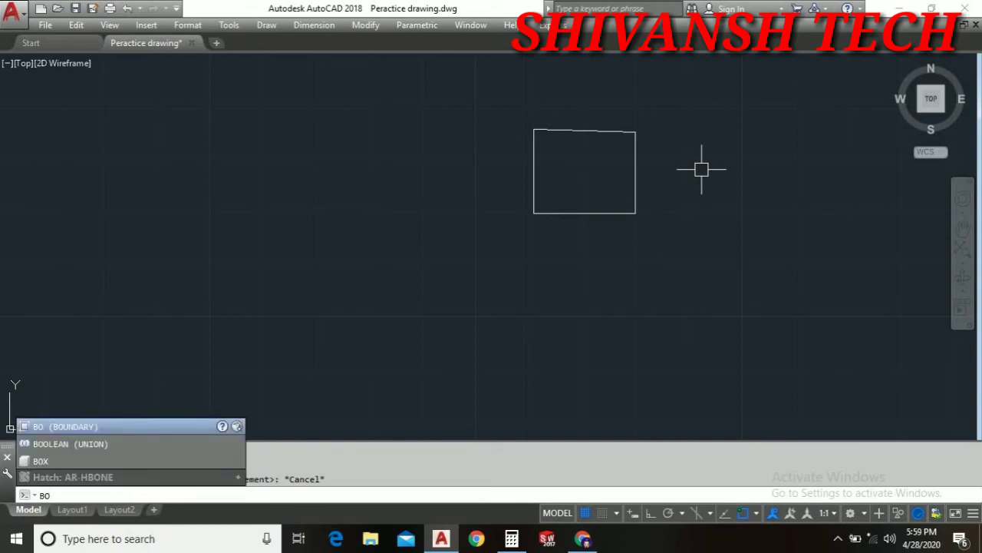
pyautogui.press('Return')
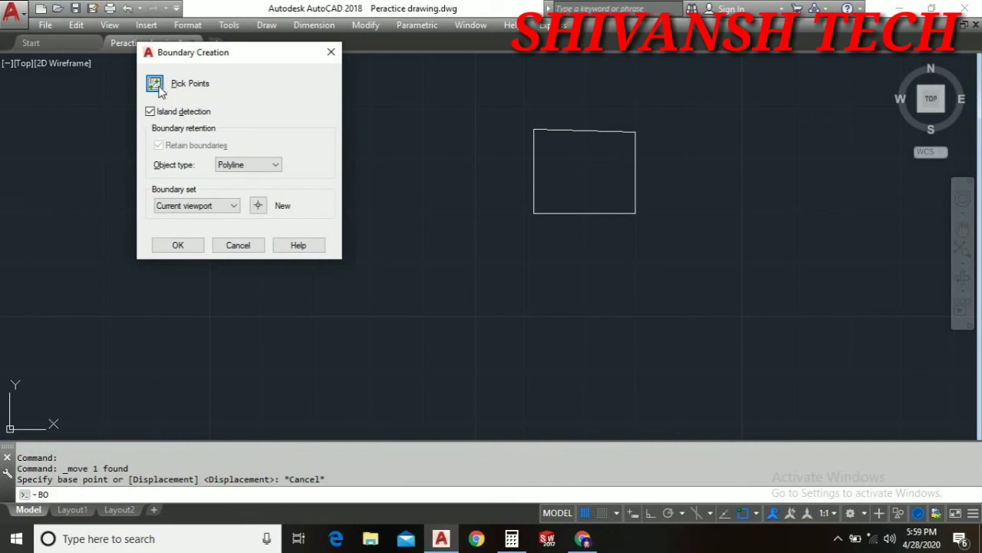
pyautogui.click(160, 84)
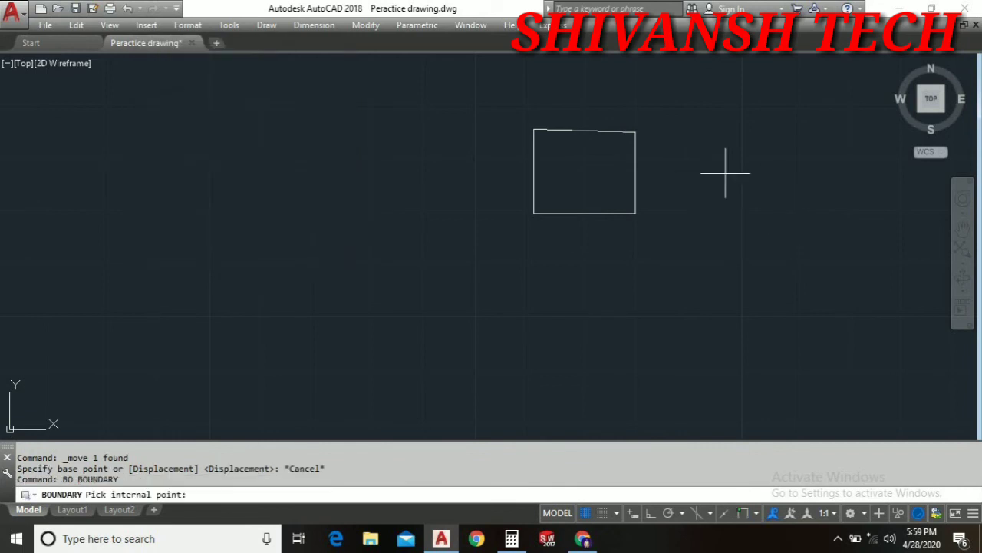
pyautogui.click(595, 192)
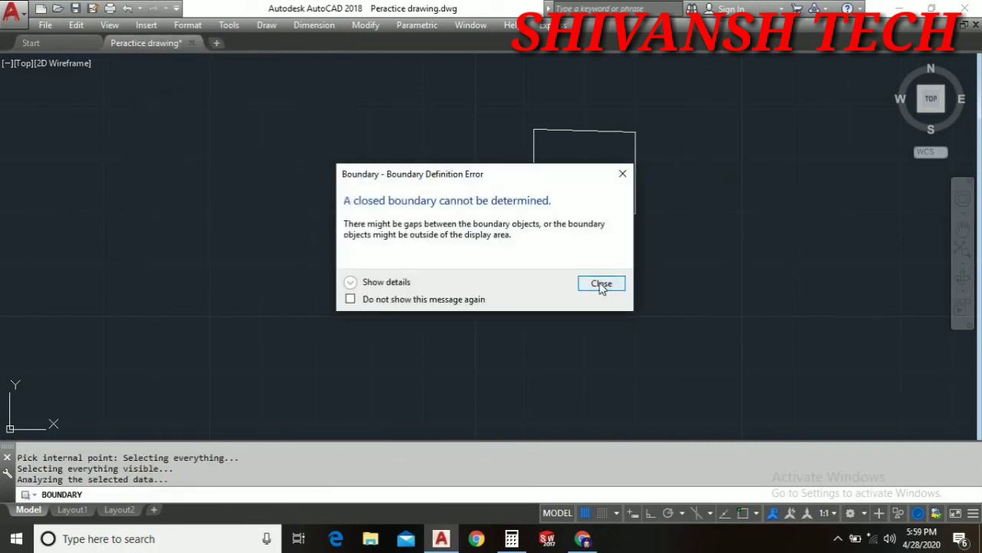
pyautogui.click(602, 284)
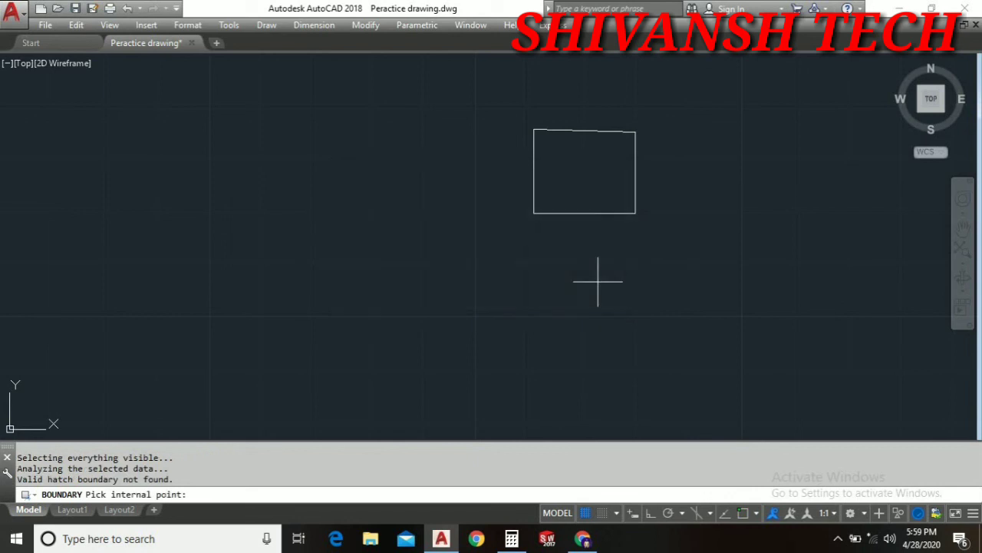
# - Pick inside the outline again at a smaller zoom and finish the Boundary command to create the polyline
pyautogui.scroll(-4, 578, 197)
pyautogui.click(579, 188)
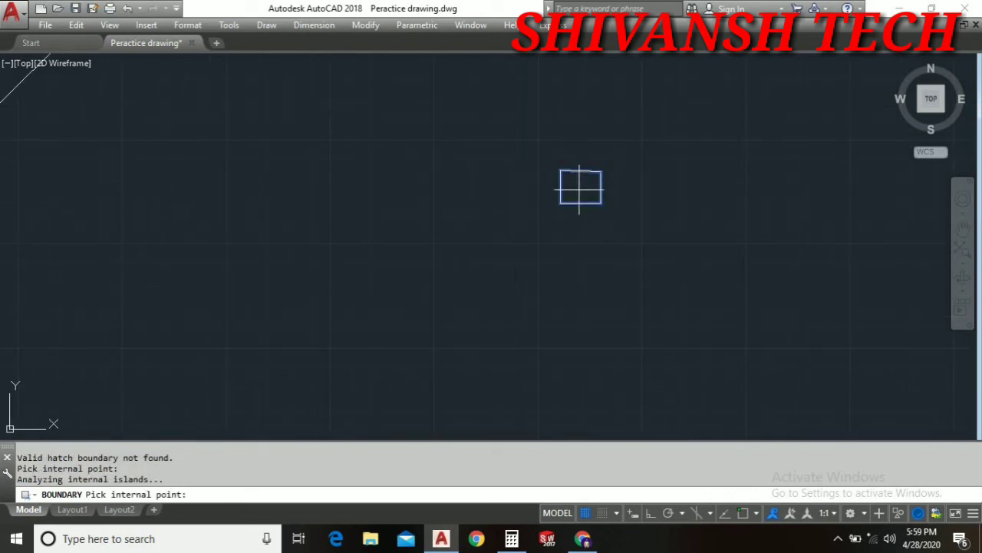
pyautogui.press('Return')
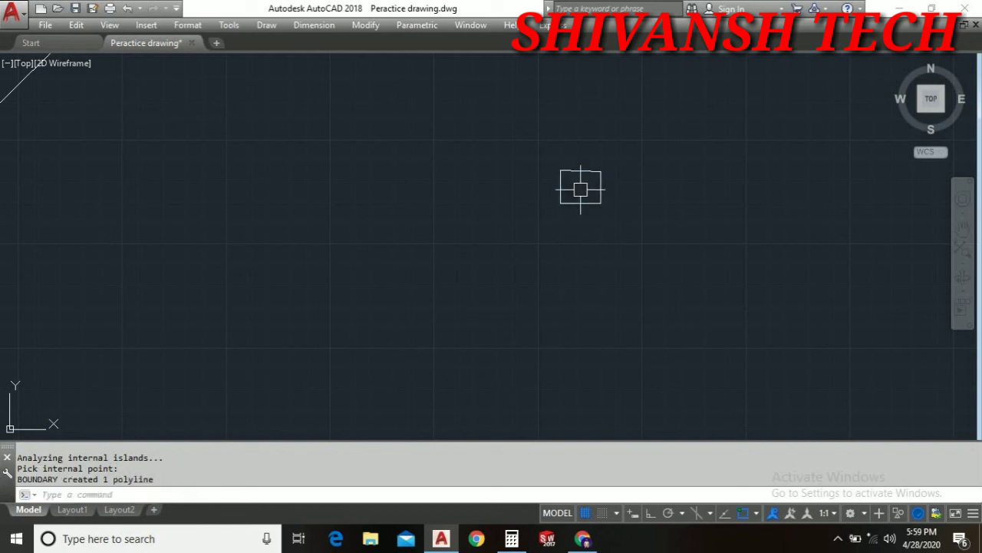
# - Move the new boundary polyline off the original lines into the empty space on their left
pyautogui.scroll(10, 573, 172)
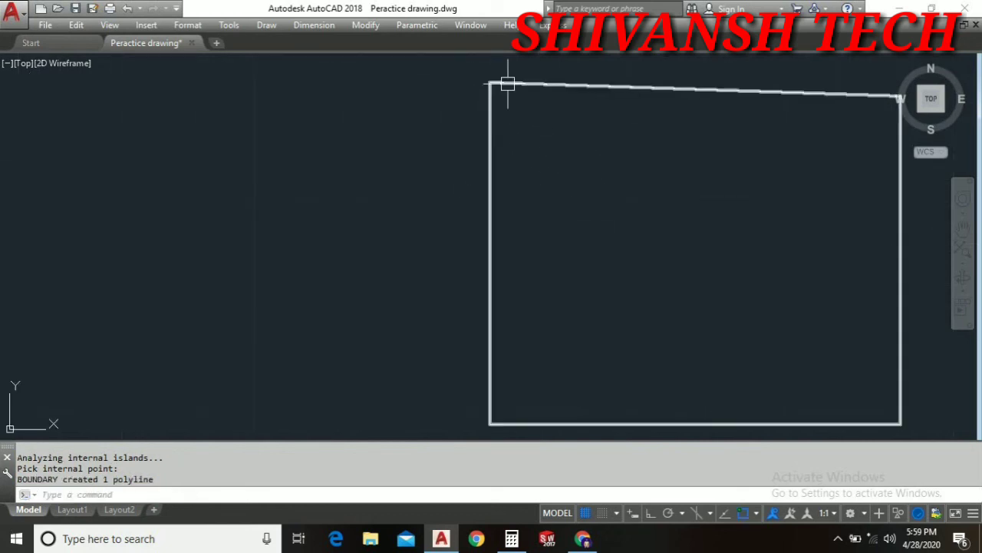
pyautogui.scroll(2, 495, 89)
pyautogui.scroll(3, 493, 91)
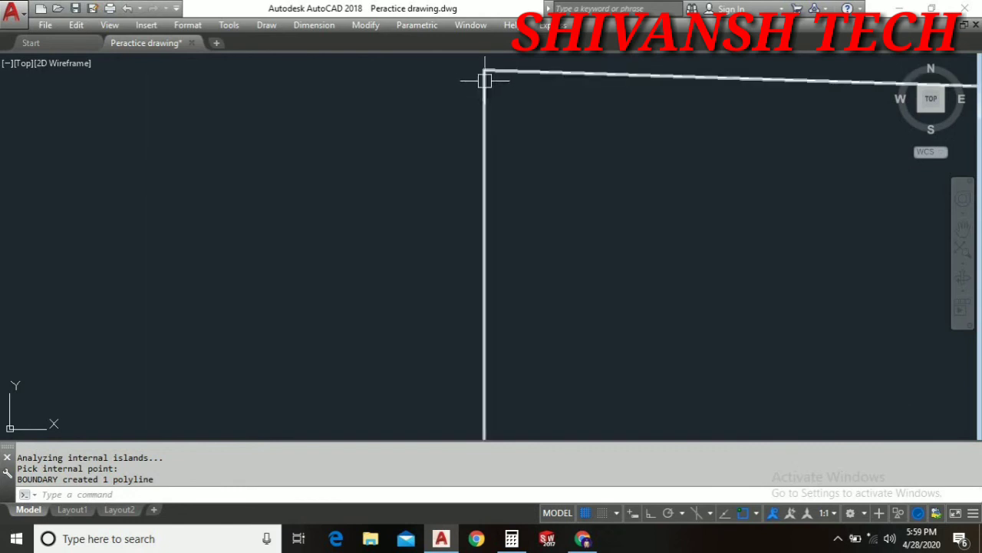
pyautogui.scroll(3, 485, 79)
pyautogui.scroll(2, 483, 59)
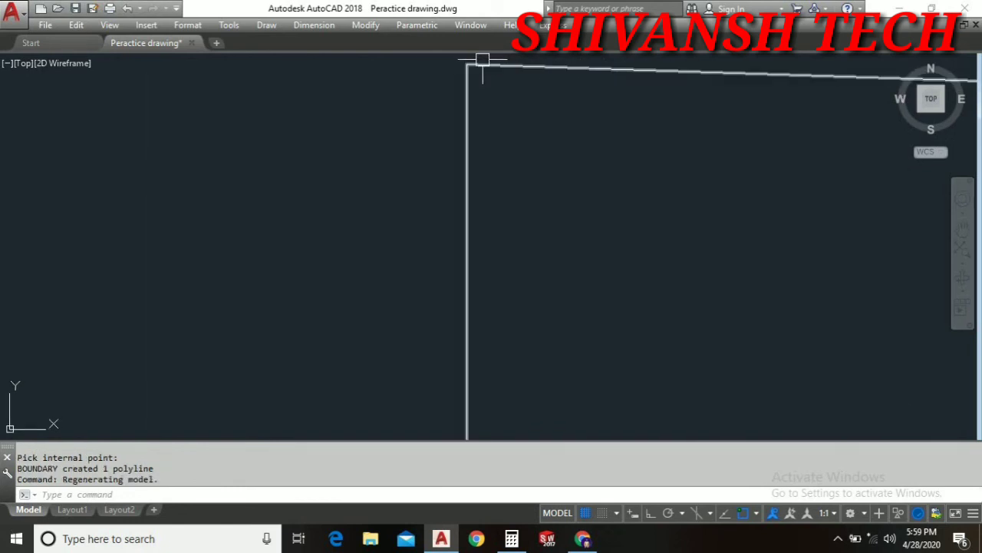
pyautogui.moveTo(476, 65)
pyautogui.mouseDown(button='middle')
pyautogui.moveTo(517, 136)
pyautogui.moveTo(636, 240)
pyautogui.moveTo(570, 151)
pyautogui.mouseUp(button='middle')
pyautogui.scroll(-2, 571, 151)
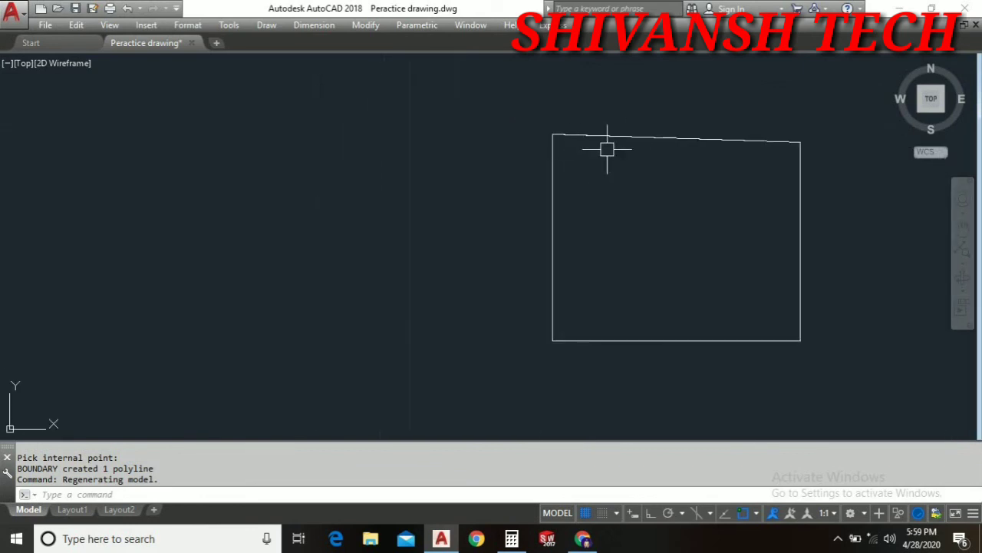
pyautogui.click(612, 138)
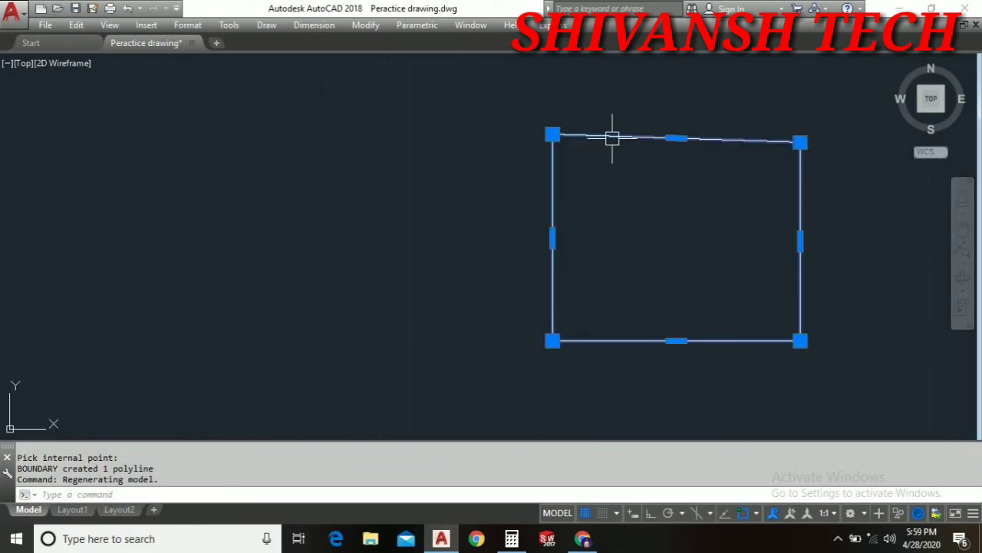
pyautogui.press('Return')
pyautogui.click(610, 137)
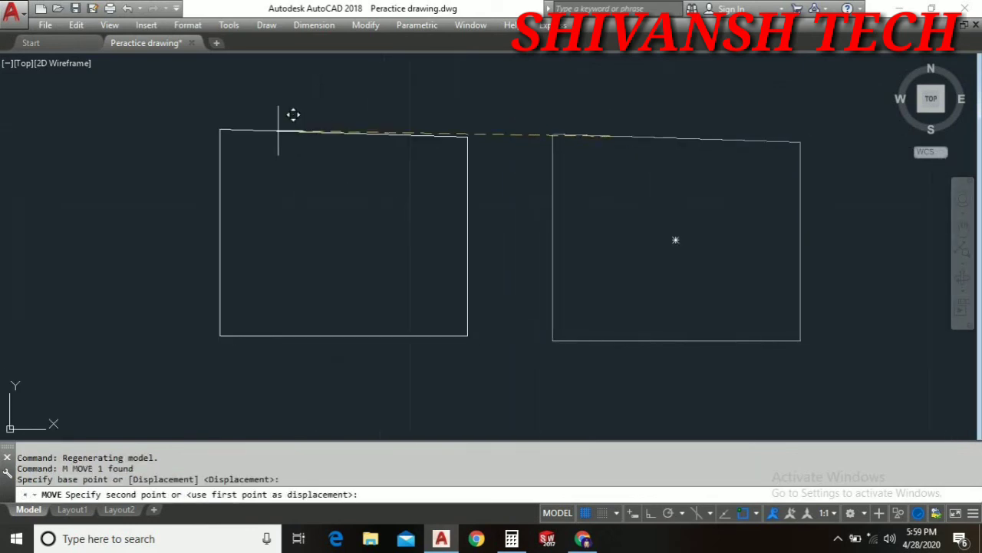
pyautogui.click(291, 115)
# - Examine the corner gap of the original outline up close, and view the whole drawing
pyautogui.scroll(5, 553, 130)
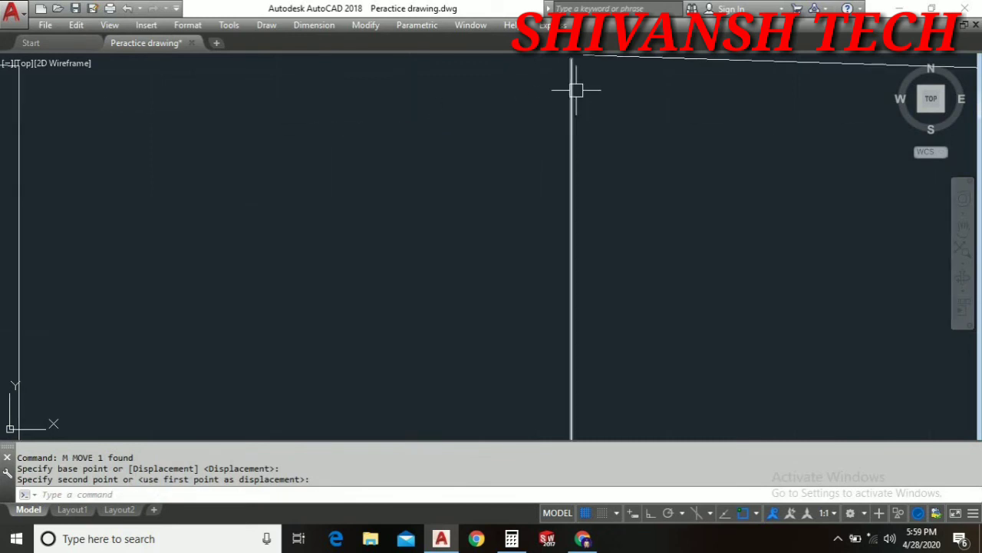
pyautogui.scroll(-3, 575, 93)
pyautogui.scroll(-4, 636, 160)
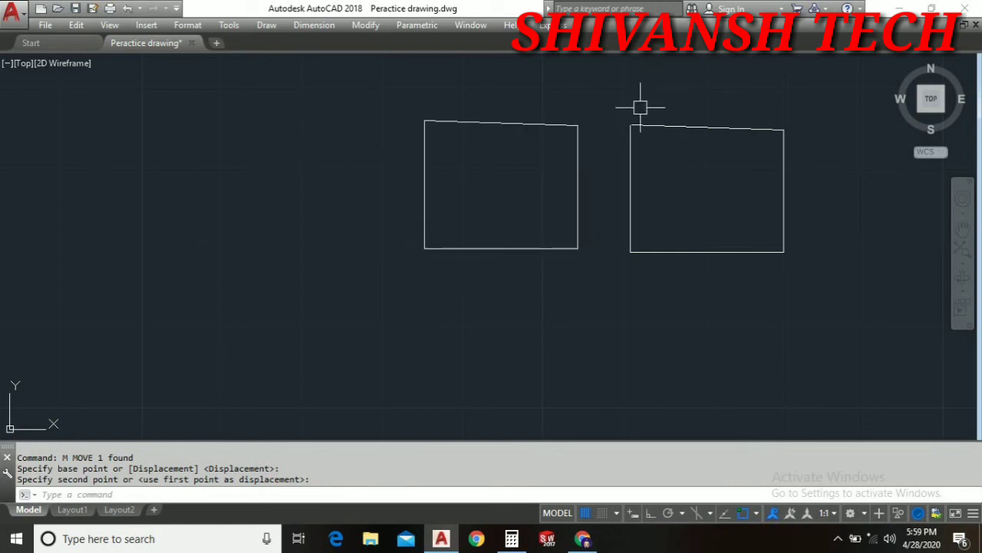
pyautogui.scroll(-6, 667, 177)
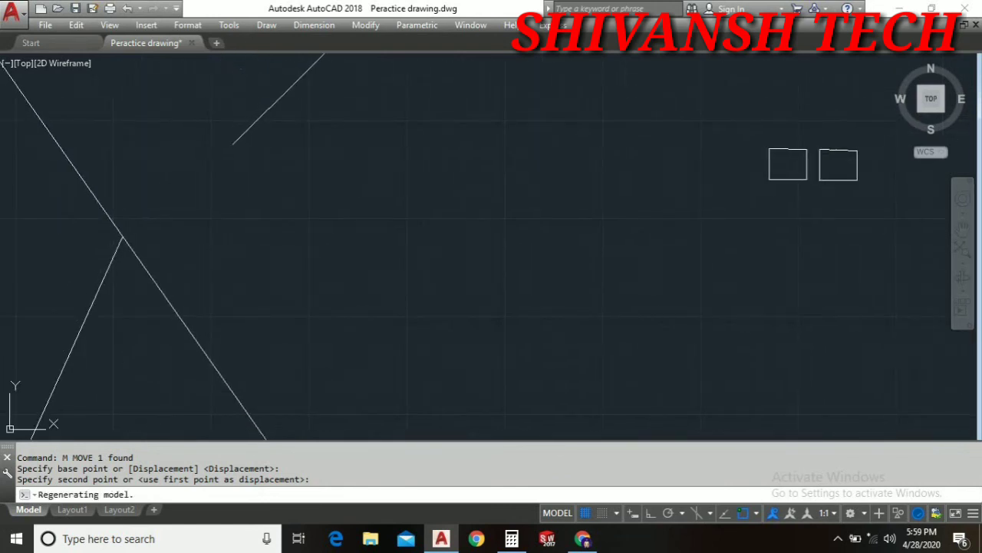
pyautogui.scroll(-5, 756, 204)
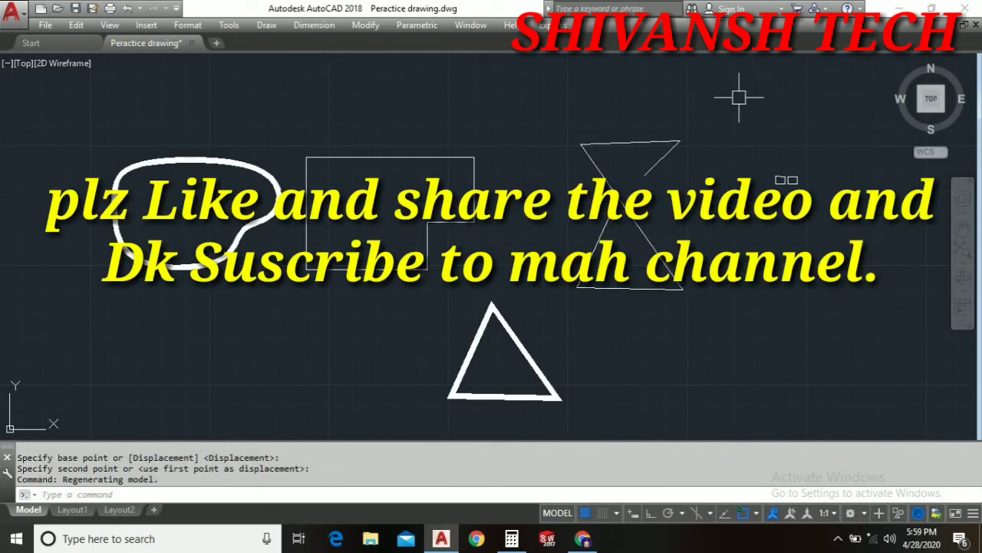
pyautogui.scroll(-3, 753, 181)
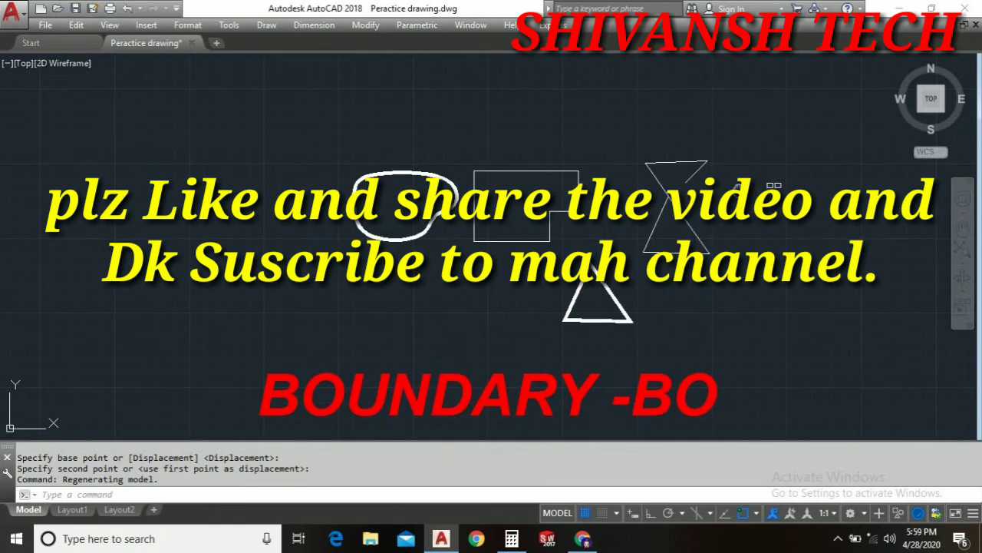